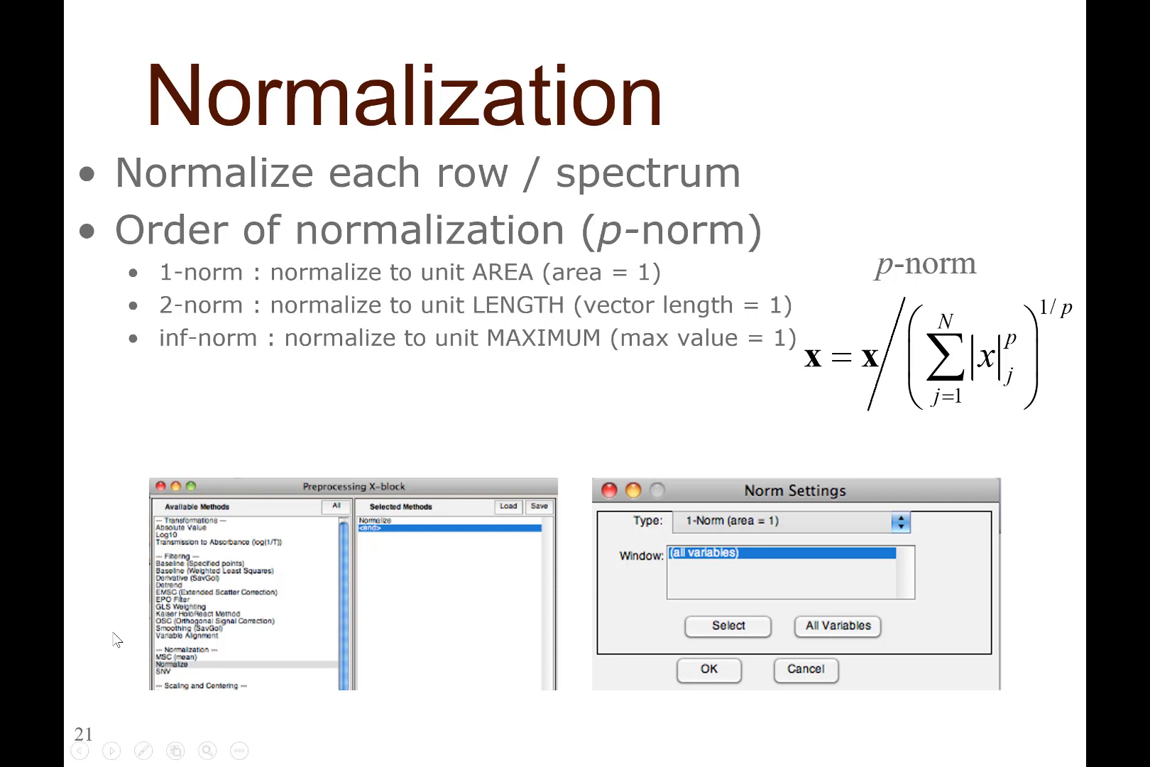
# Underline the AREA line on slide 21 with the Penna slideshow pen.
pyautogui.click(144, 757)
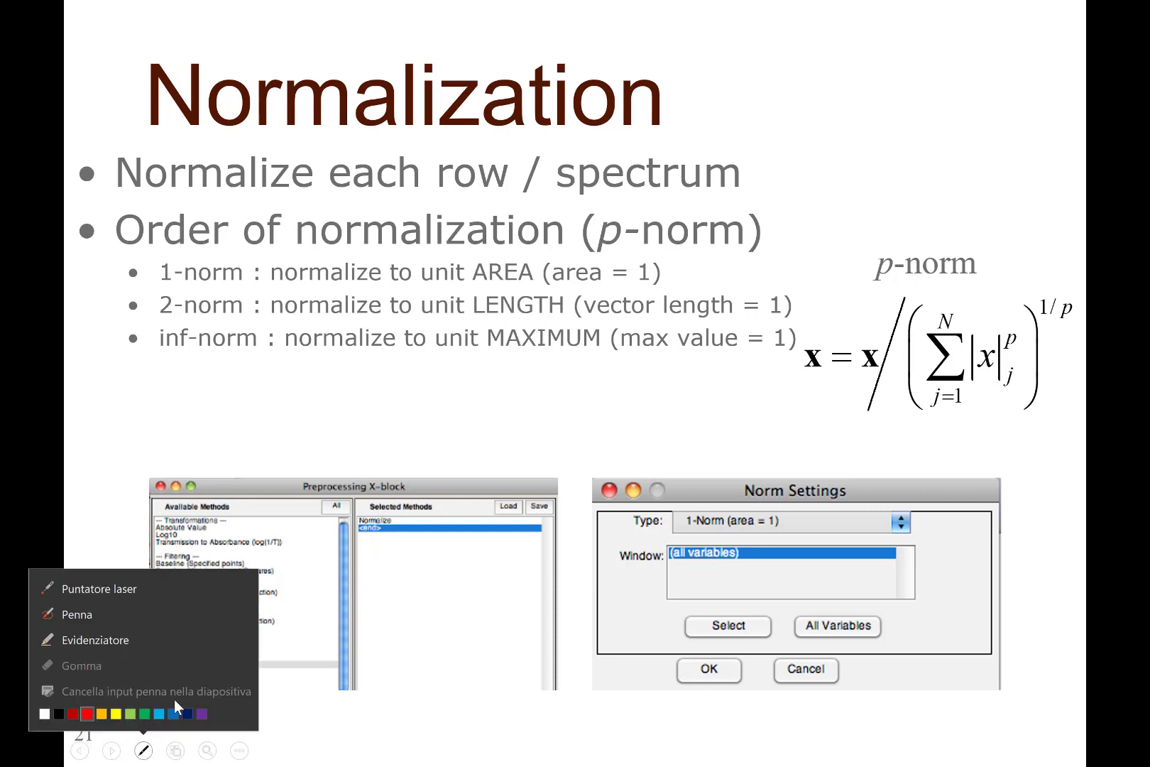
pyautogui.click(114, 621)
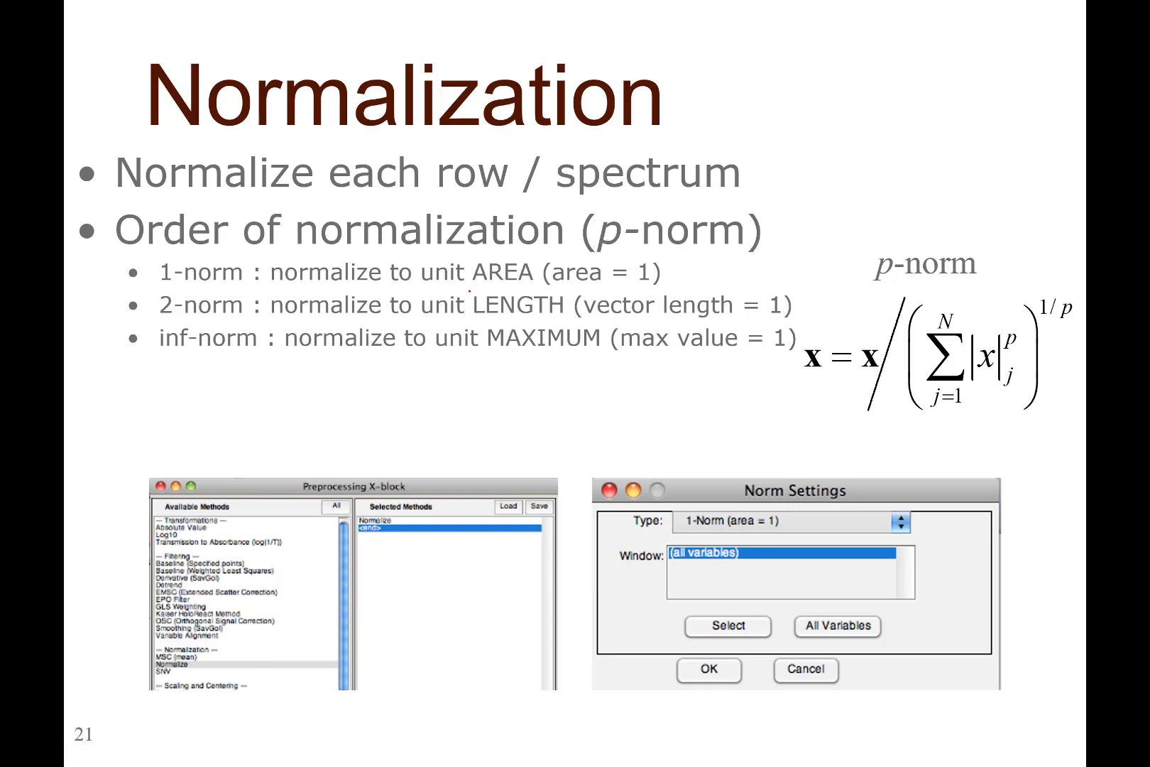
pyautogui.moveTo(469, 289); pyautogui.dragTo(654, 292)
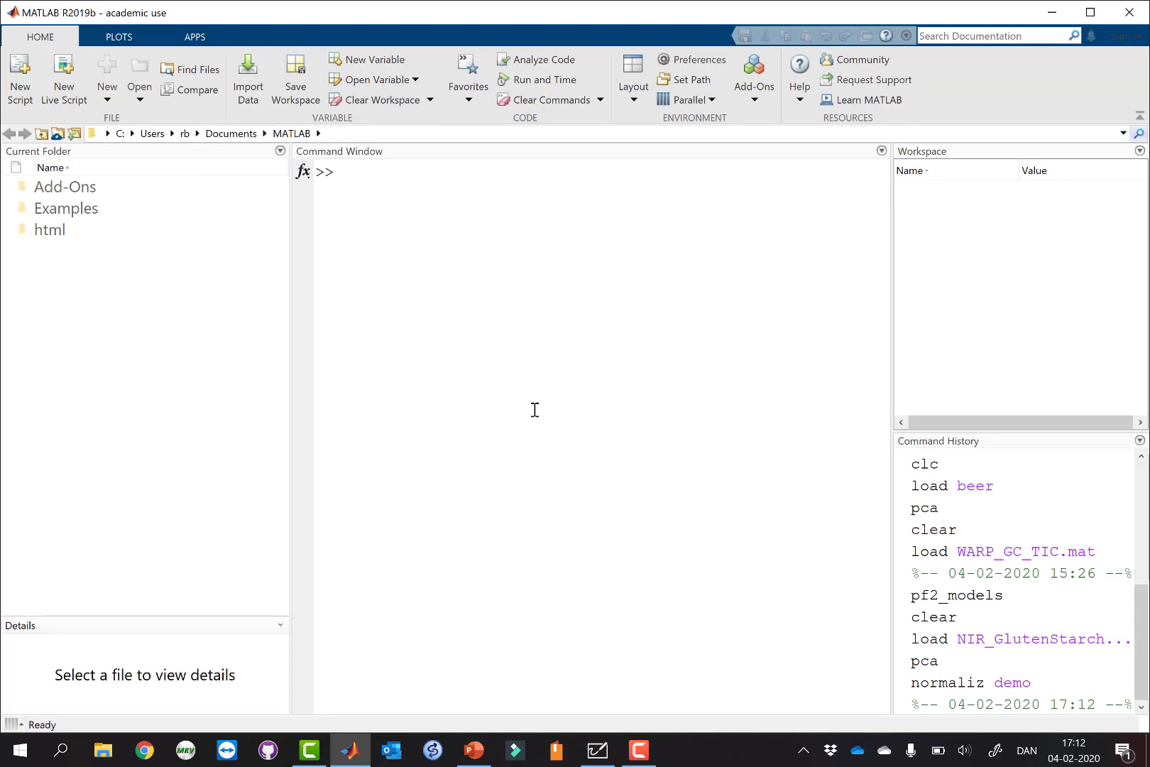
# Load NIR_GlutenStarch.mat into the workspace and plot all spectra with plot(x.data').
pyautogui.click(524, 228)
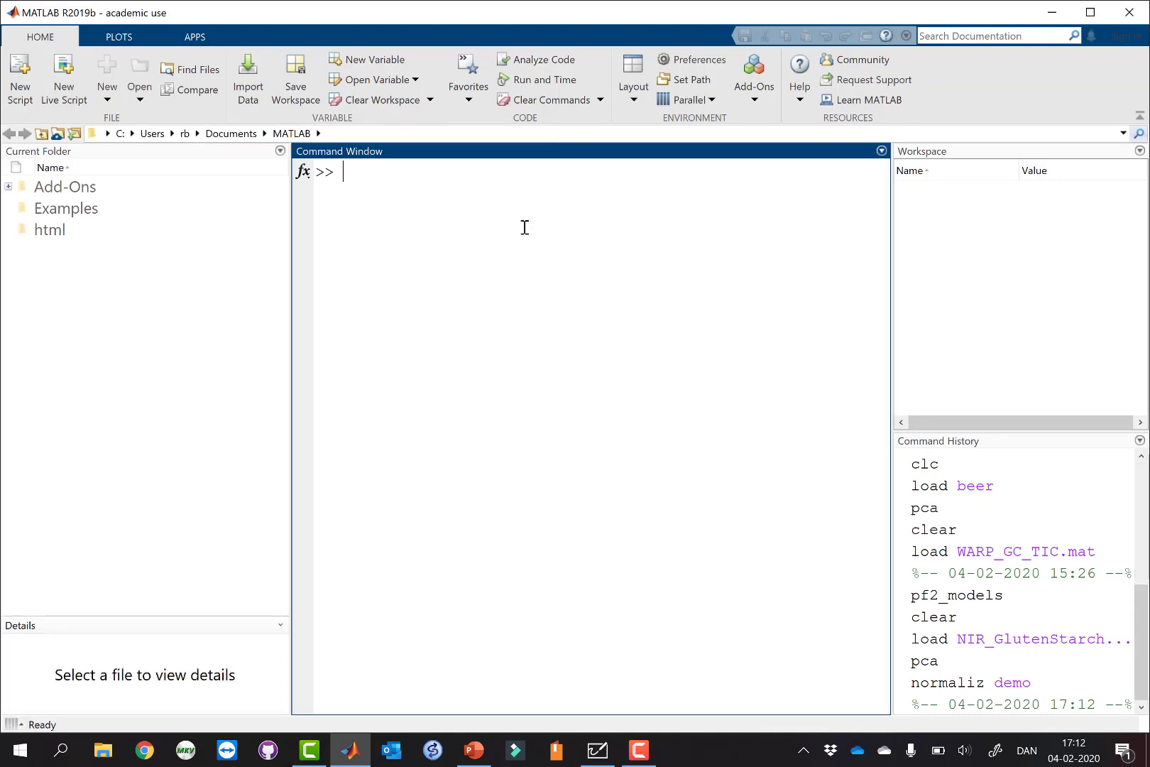
pyautogui.write('load nir')
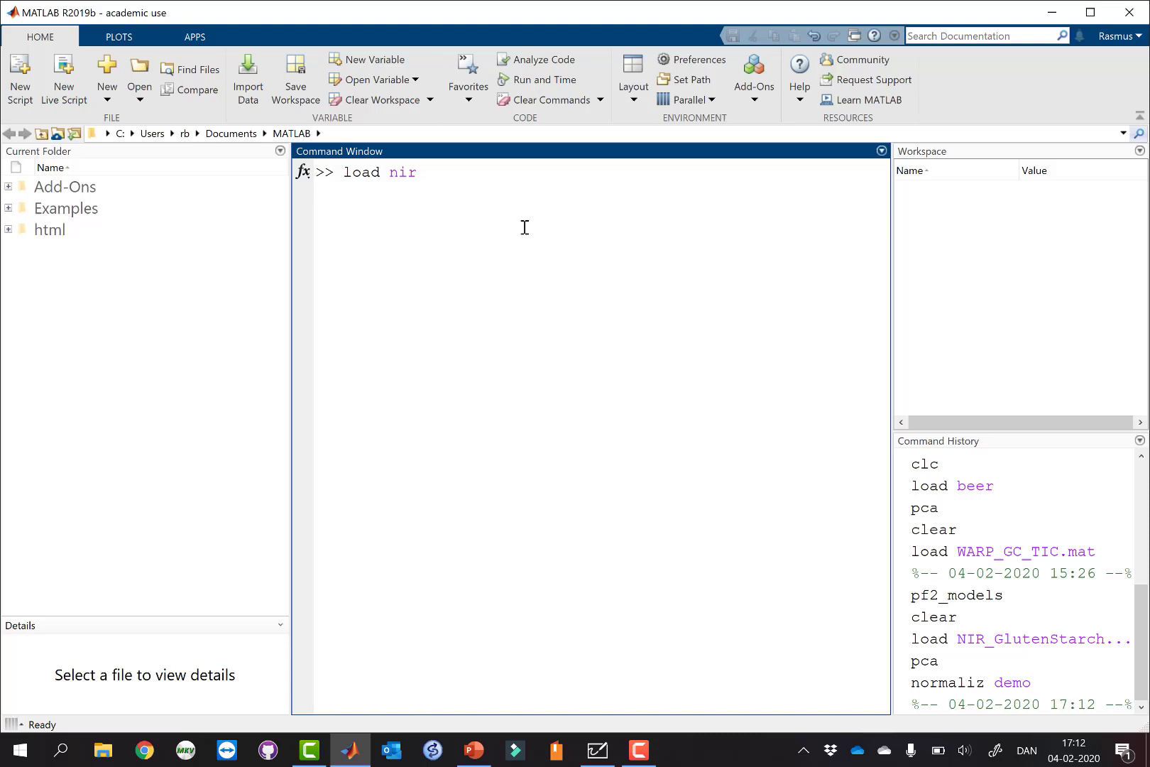
pyautogui.press('Tab')
pyautogui.press('Down')
pyautogui.press('Return')
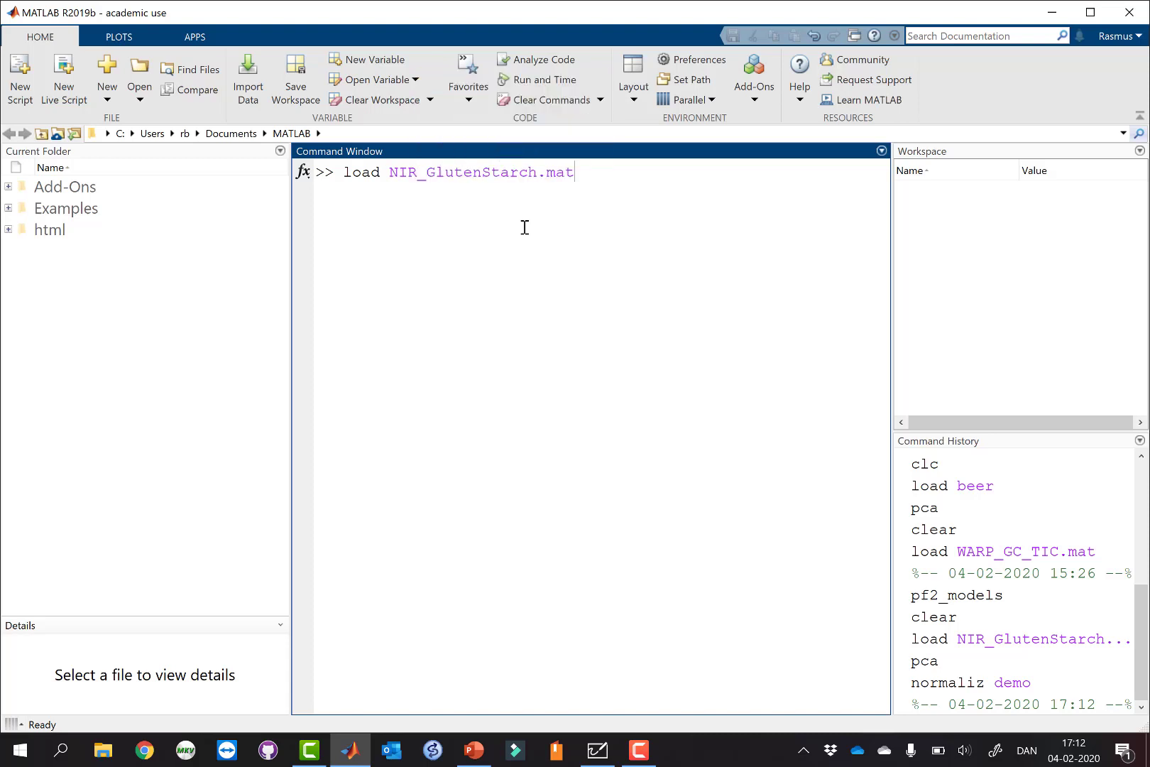
pyautogui.press('Return')
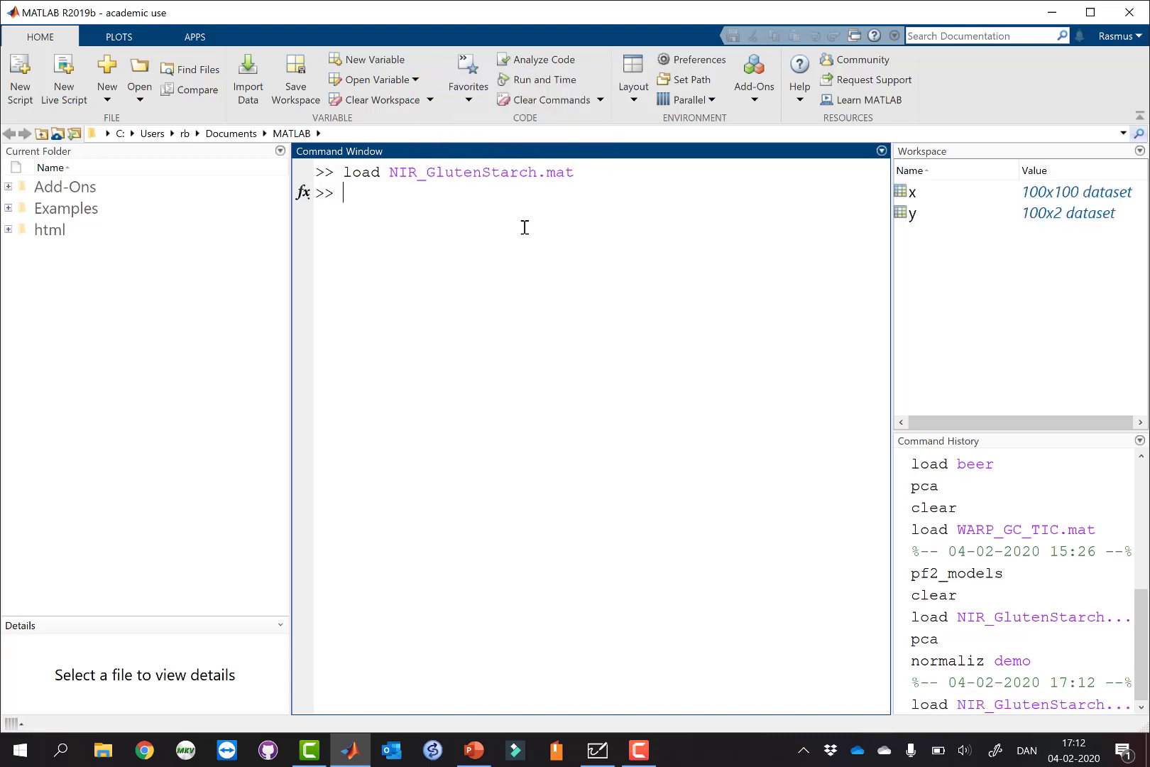
pyautogui.write("plot(x.data')")
pyautogui.press('Return')
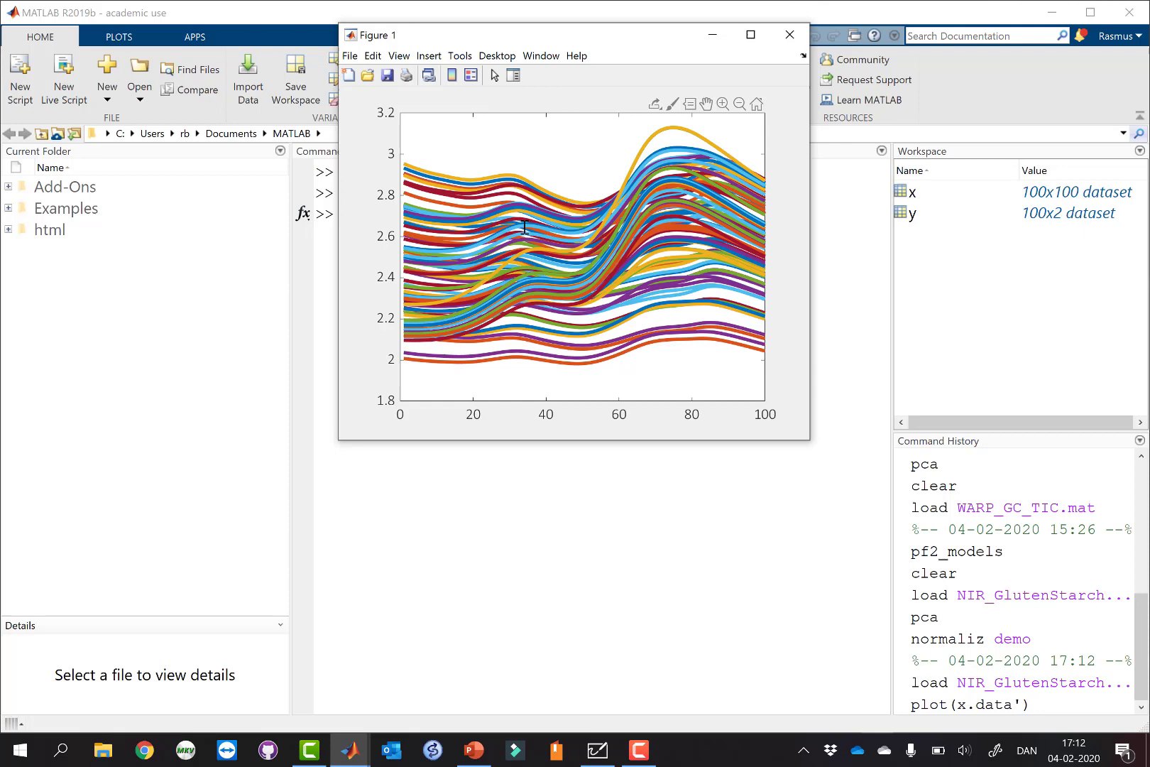
# Capture the full screen and sketch trend lines and a vertical double-headed arrow beside the spectra plot.
pyautogui.click(995, 749)
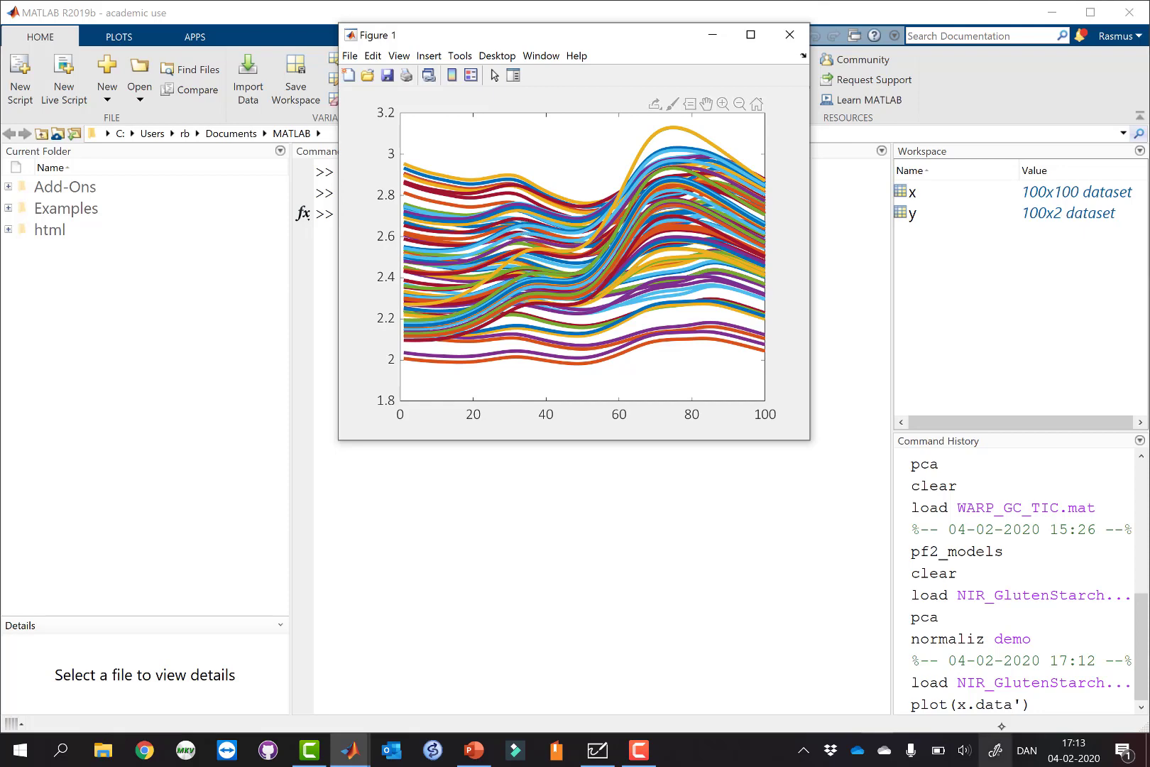
pyautogui.click(1022, 706)
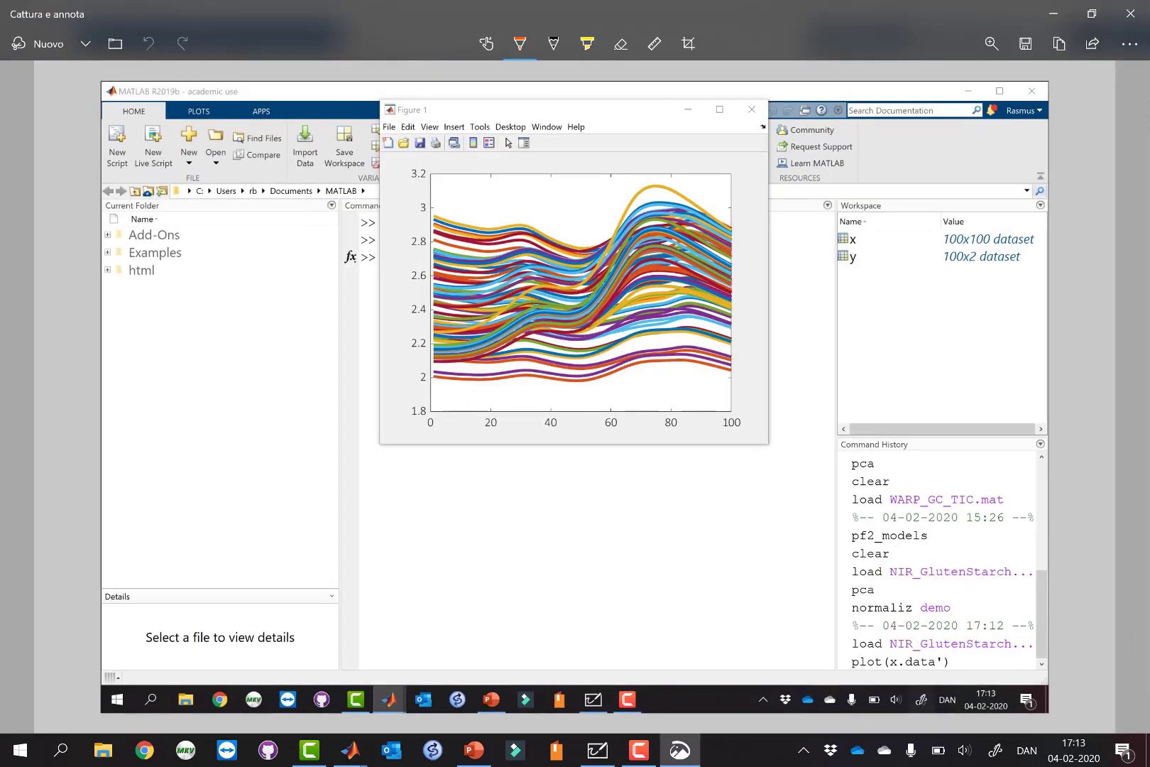
pyautogui.moveTo(435, 370)
pyautogui.mouseDown()
pyautogui.moveTo(732, 200)
pyautogui.moveTo(690, 305)
pyautogui.moveTo(746, 349)
pyautogui.mouseUp()
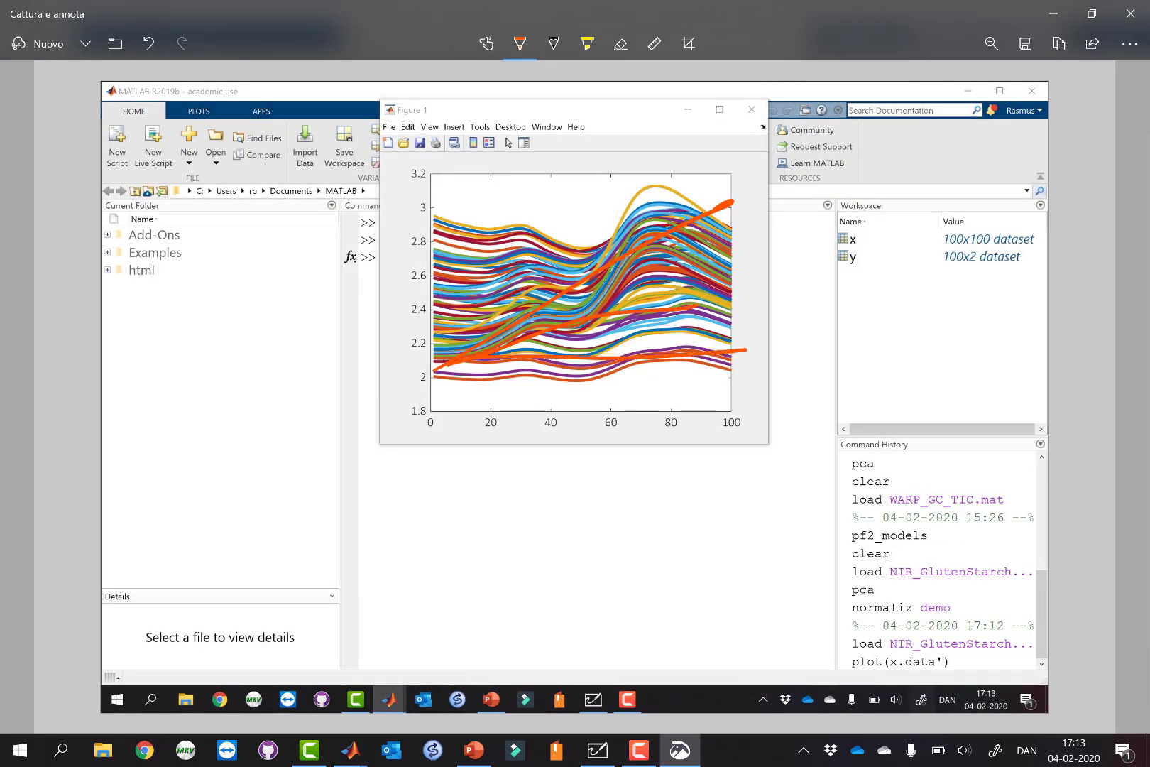
pyautogui.moveTo(754, 203)
pyautogui.mouseDown()
pyautogui.moveTo(753, 393)
pyautogui.moveTo(754, 190)
pyautogui.moveTo(757, 387)
pyautogui.mouseUp()
pyautogui.moveTo(745, 213)
pyautogui.mouseDown()
pyautogui.moveTo(763, 191)
pyautogui.moveTo(770, 221)
pyautogui.mouseUp()
pyautogui.moveTo(770, 222); pyautogui.dragTo(741, 225)
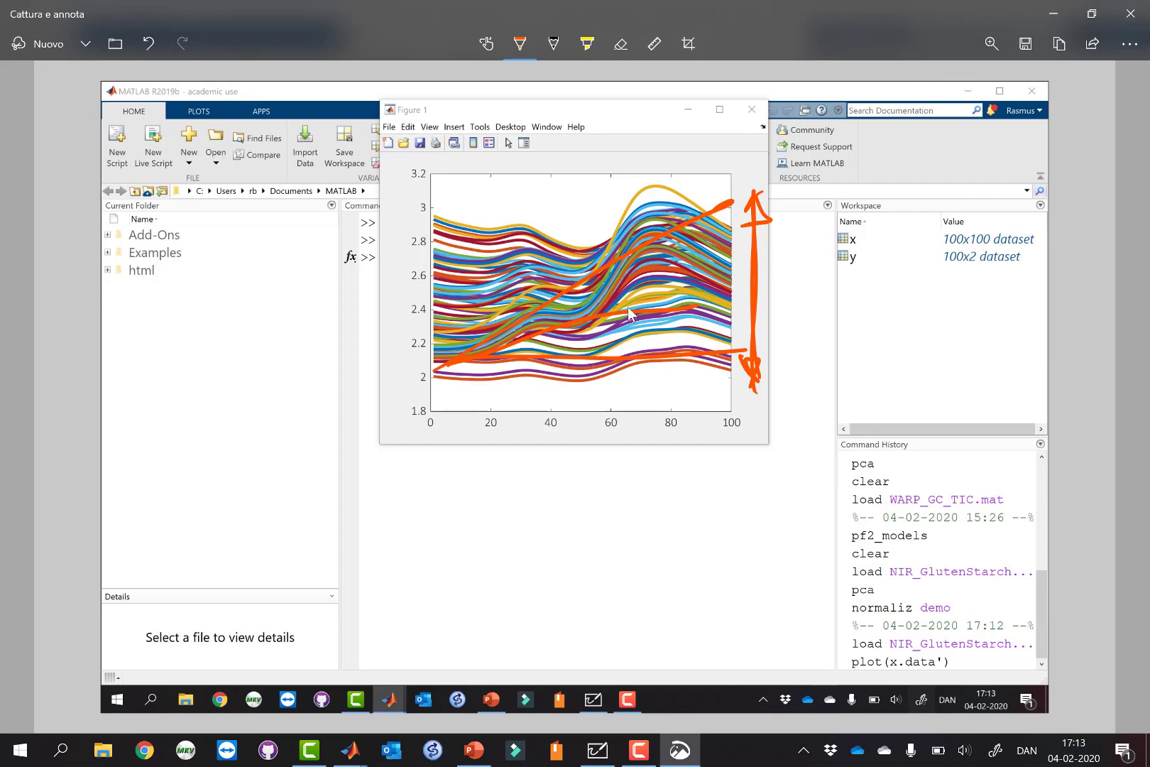
pyautogui.hotkey('alt', 'Tab')
pyautogui.click(624, 485)
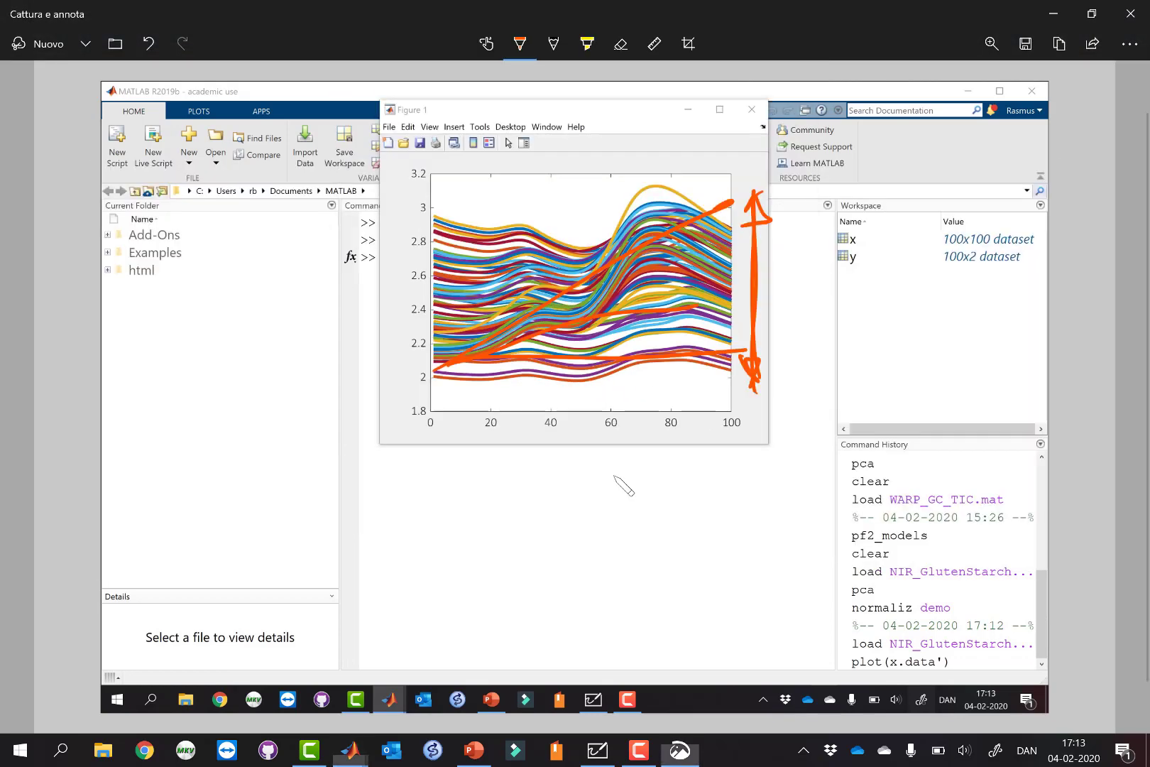
# Back in MATLAB, run pca to launch the PLS_Toolbox Analysis window.
pyautogui.hotkey('alt', 'Tab')
pyautogui.hotkey('alt', 'Tab')
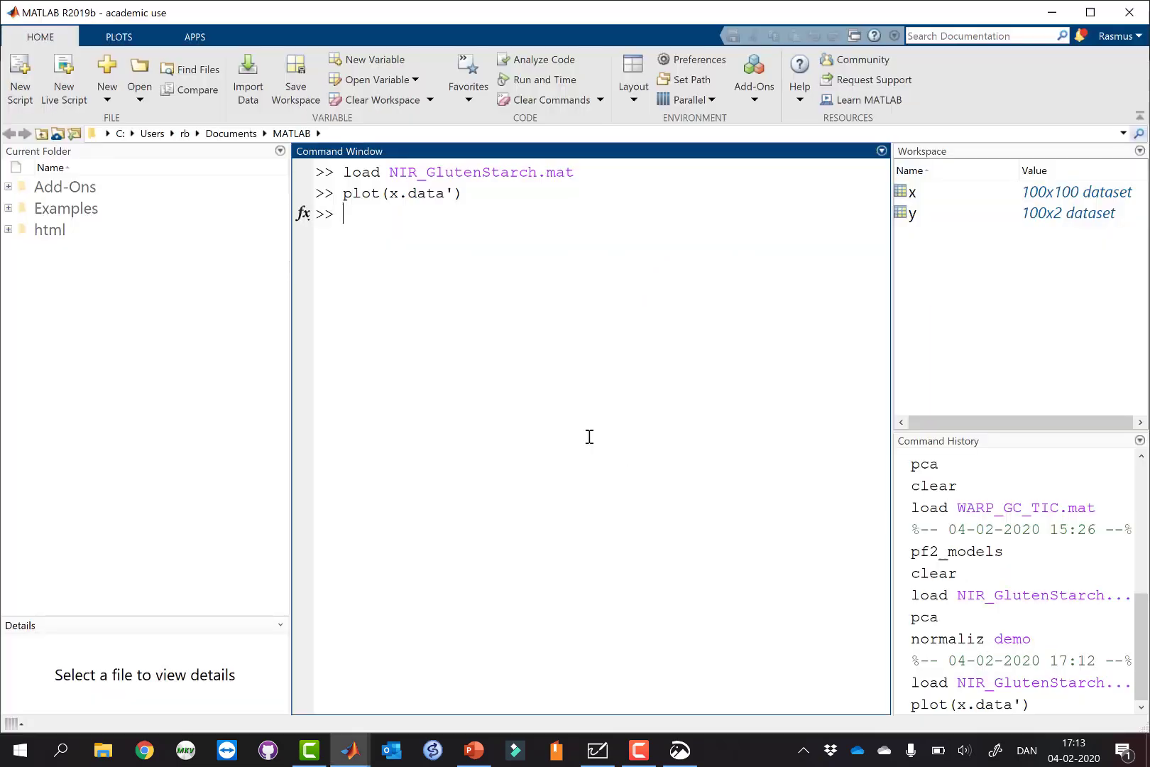
pyautogui.write("pca'")
pyautogui.press('BackSpace')
pyautogui.press('Return')
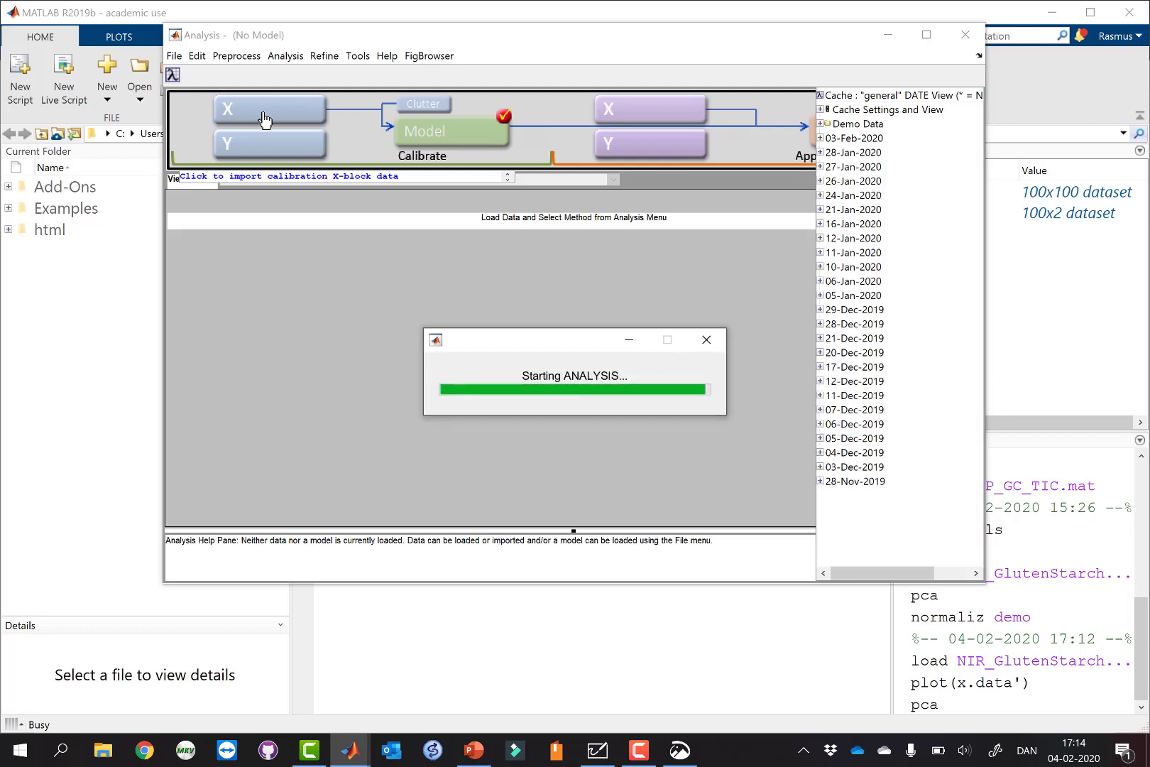
# Load the 100x100 x dataset as the X-block and open its Edit Preprocessing dialog.
pyautogui.click(247, 118)
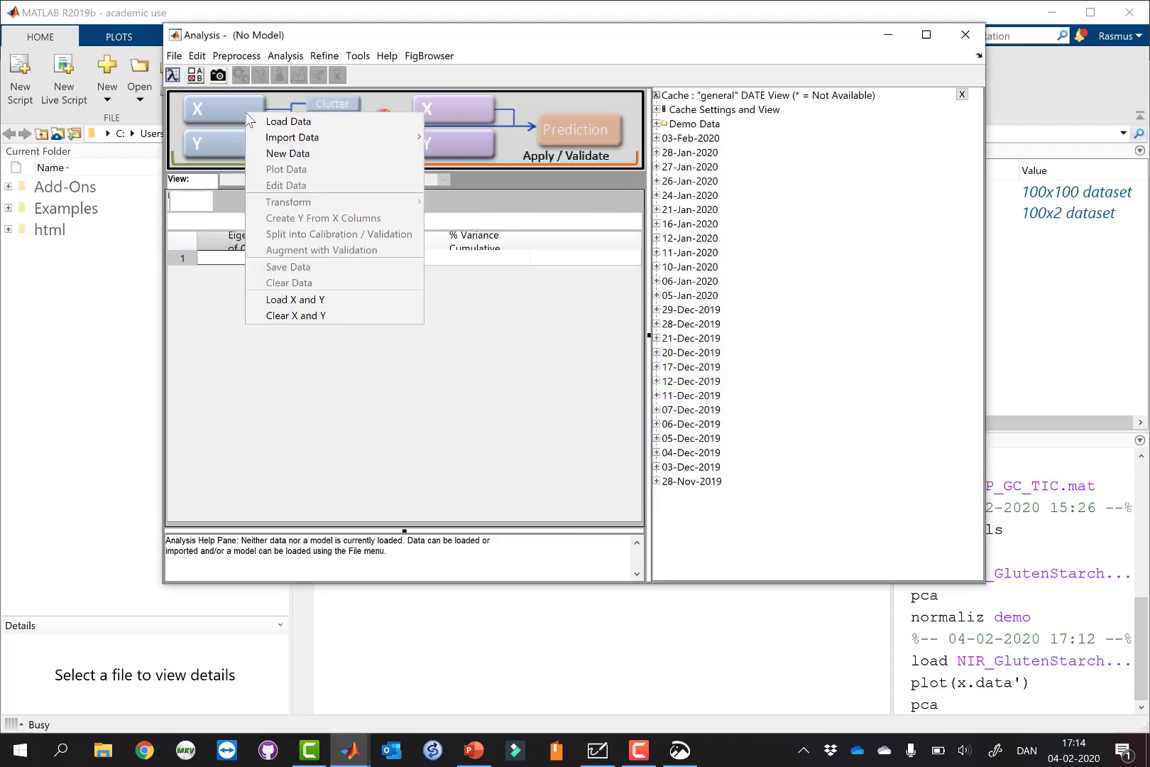
pyautogui.click(288, 121)
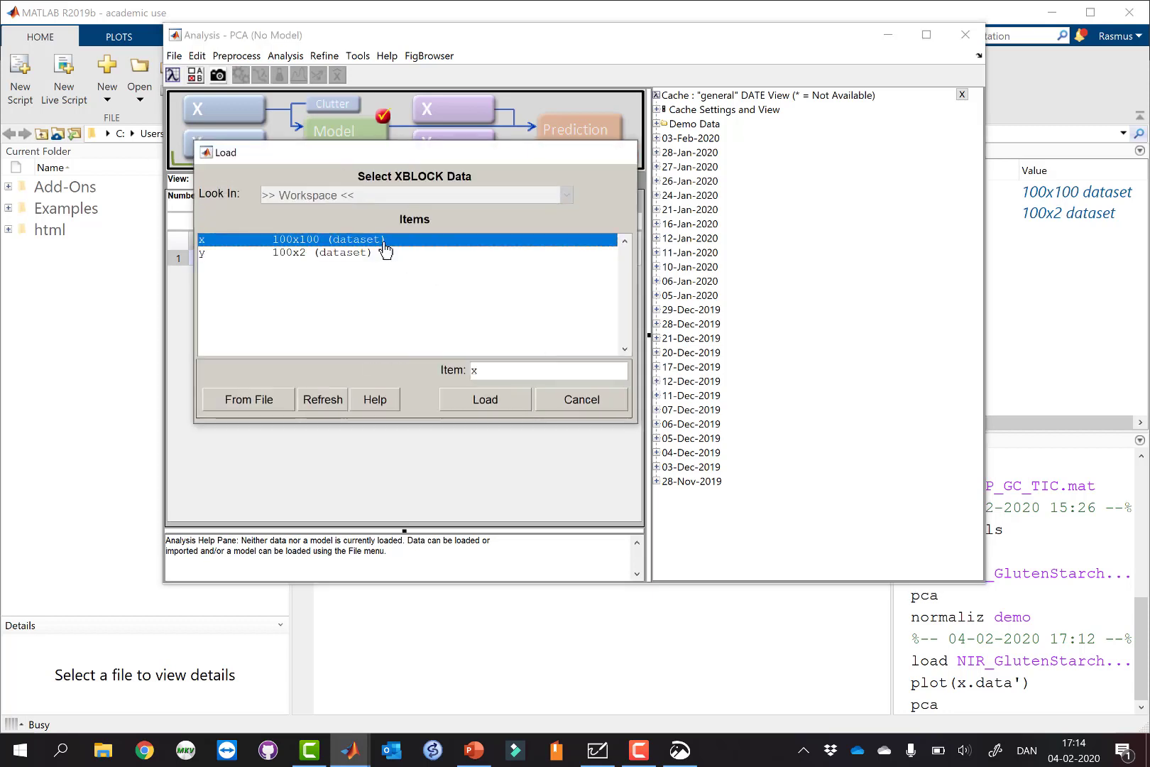
pyautogui.doubleClick(384, 241)
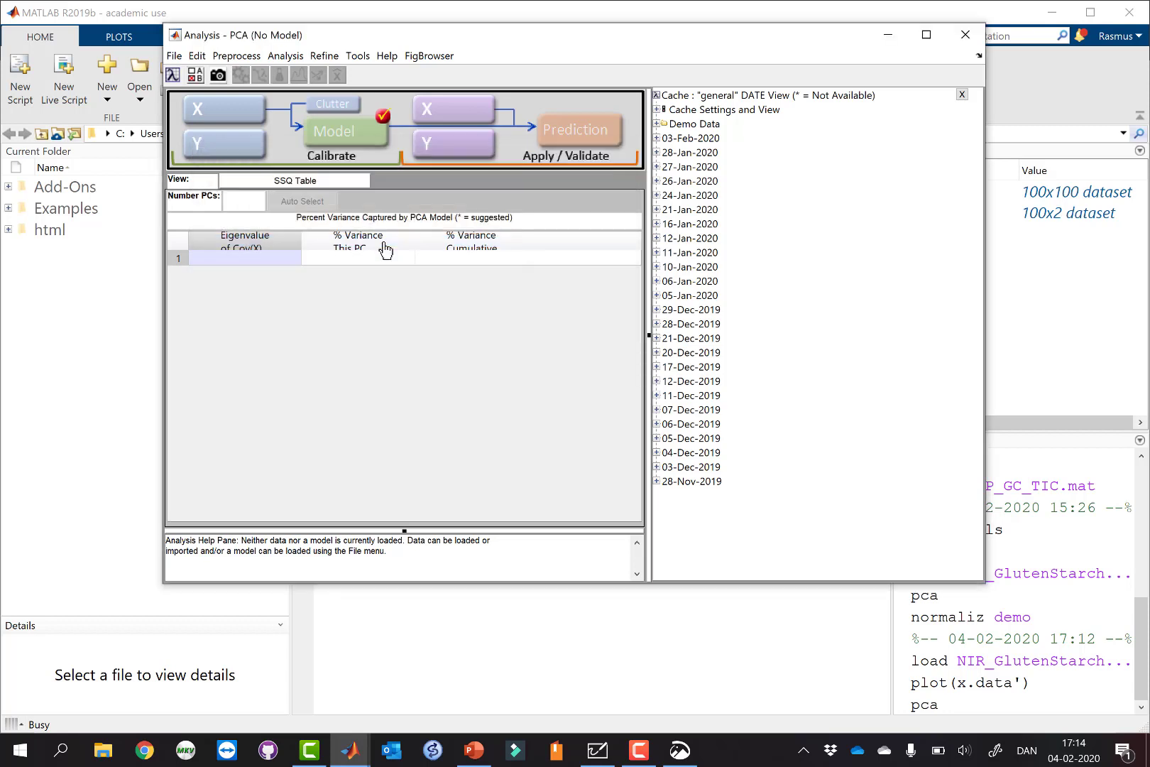
pyautogui.click(290, 113)
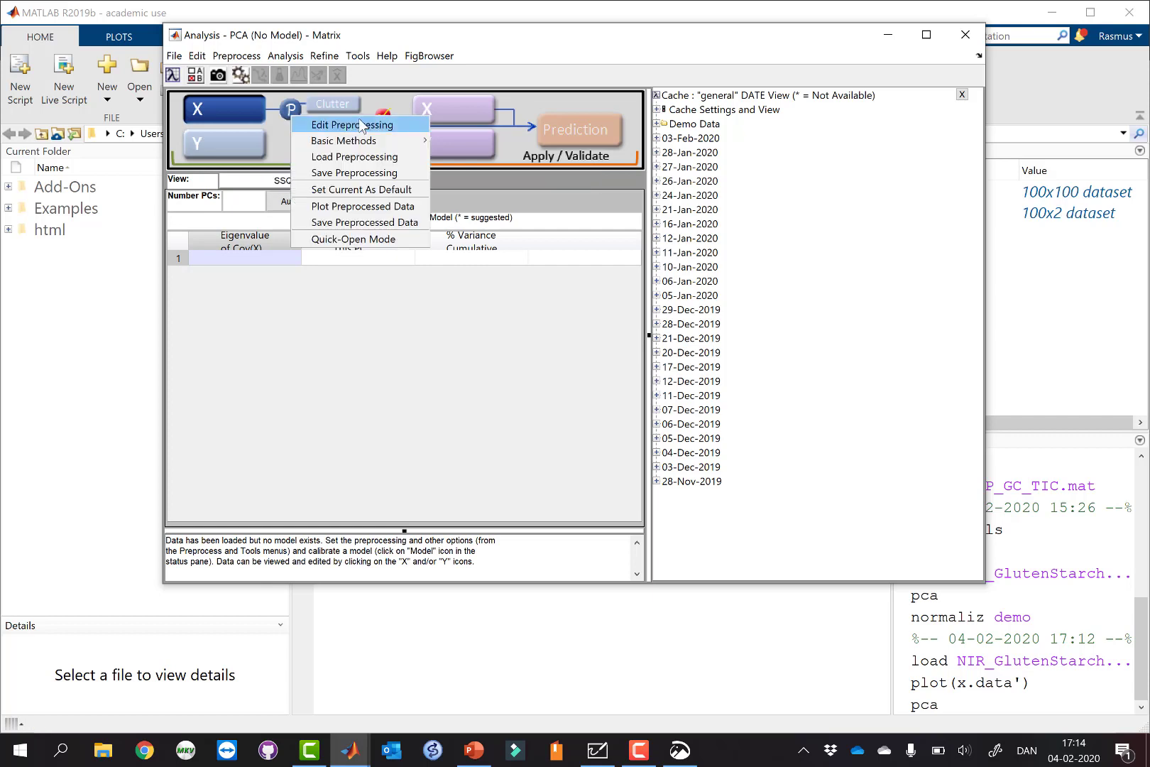
pyautogui.click(360, 125)
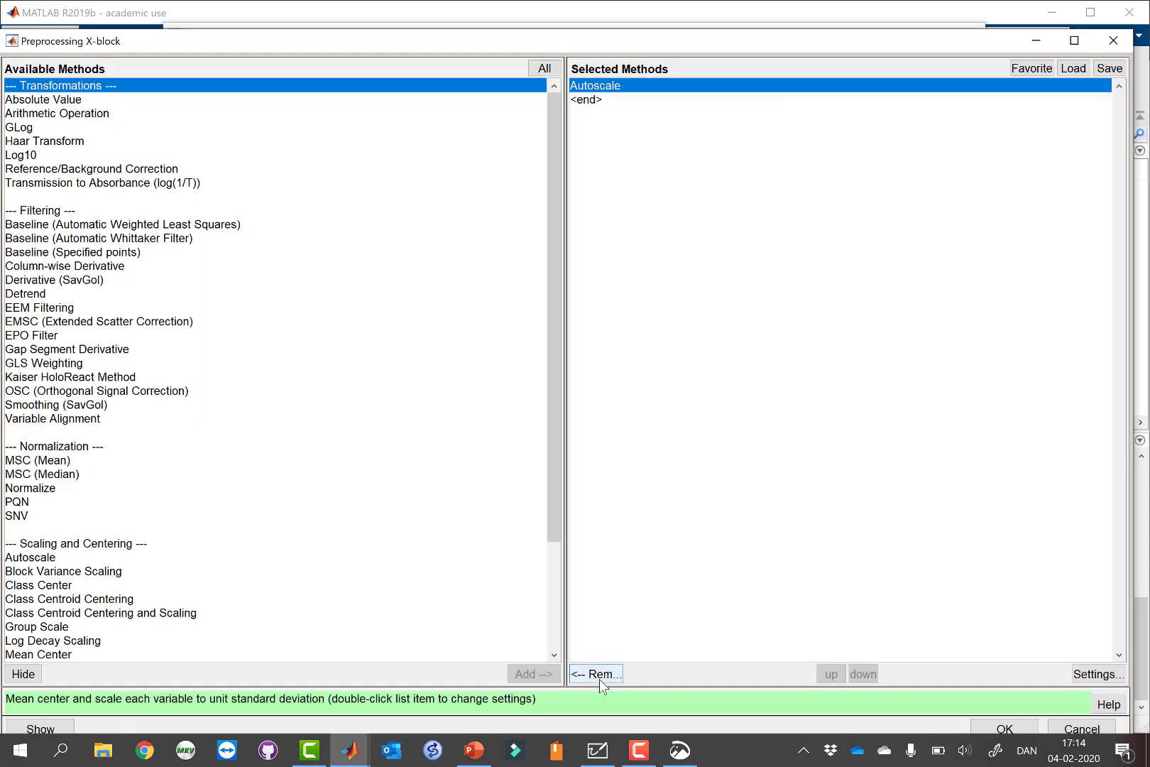
# Remove Autoscale and show raw and preprocessed data plots in a maximized window.
pyautogui.click(599, 679)
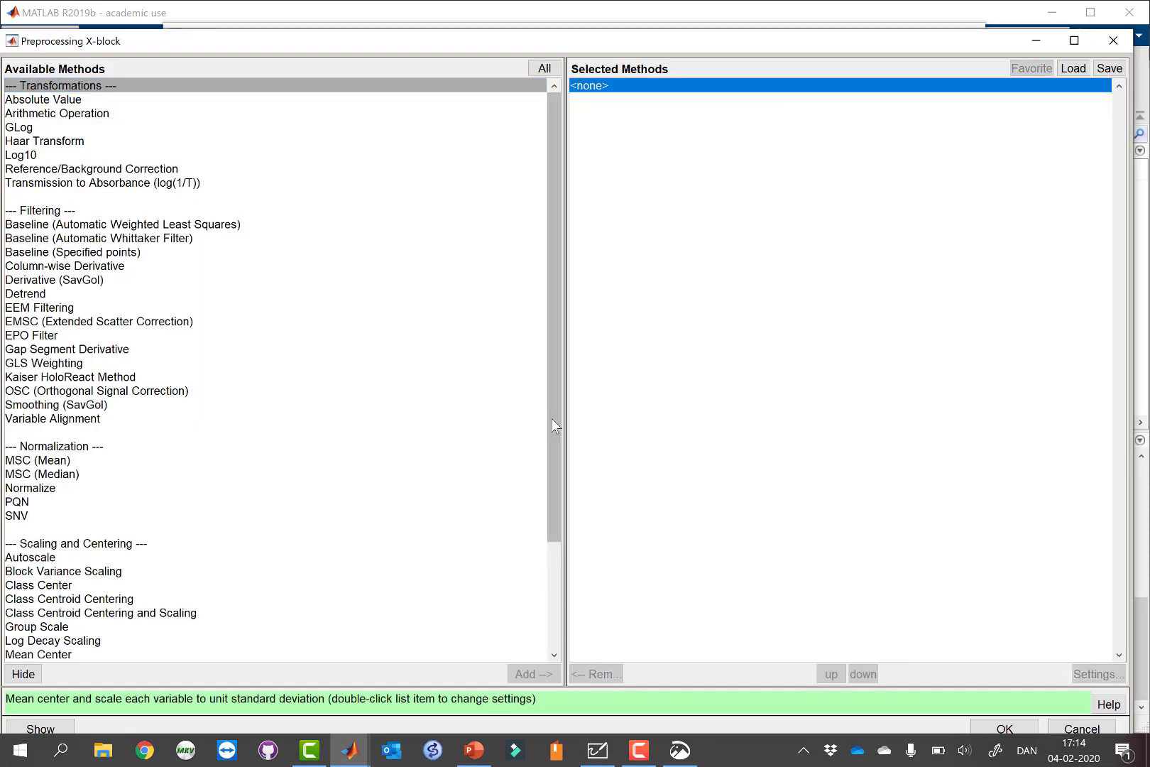
pyautogui.moveTo(552, 419); pyautogui.dragTo(551, 466)
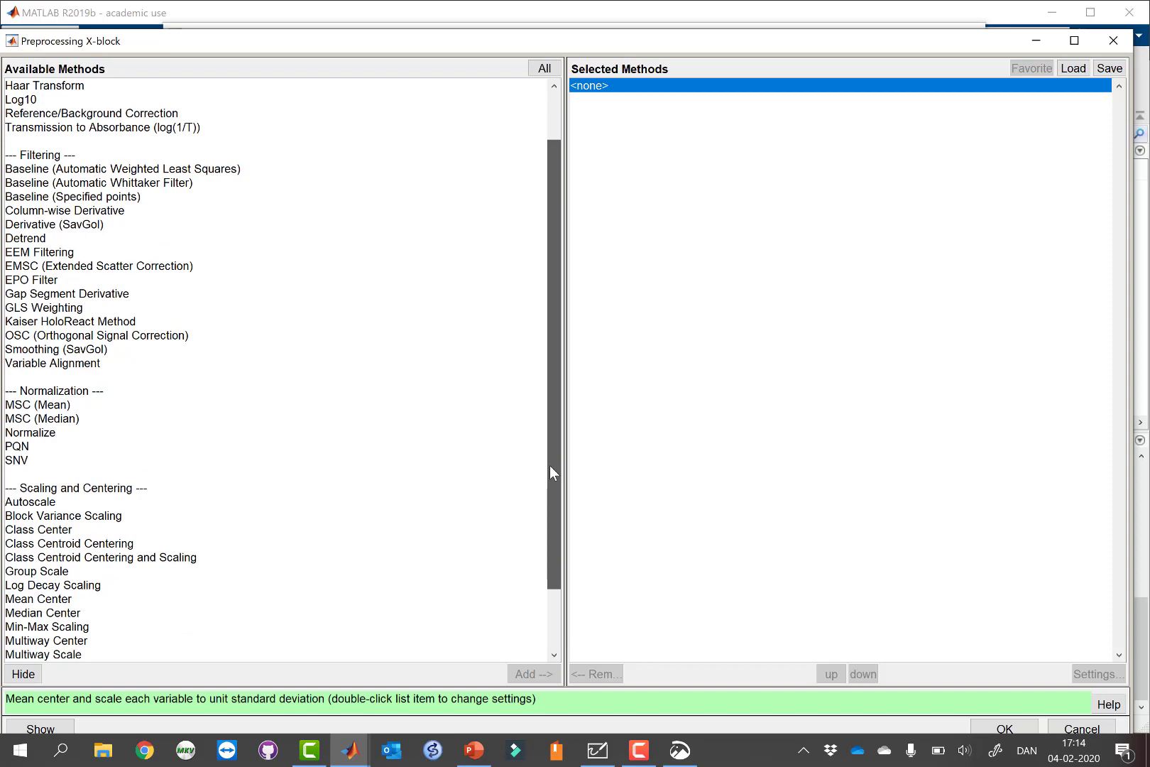
pyautogui.click(59, 433)
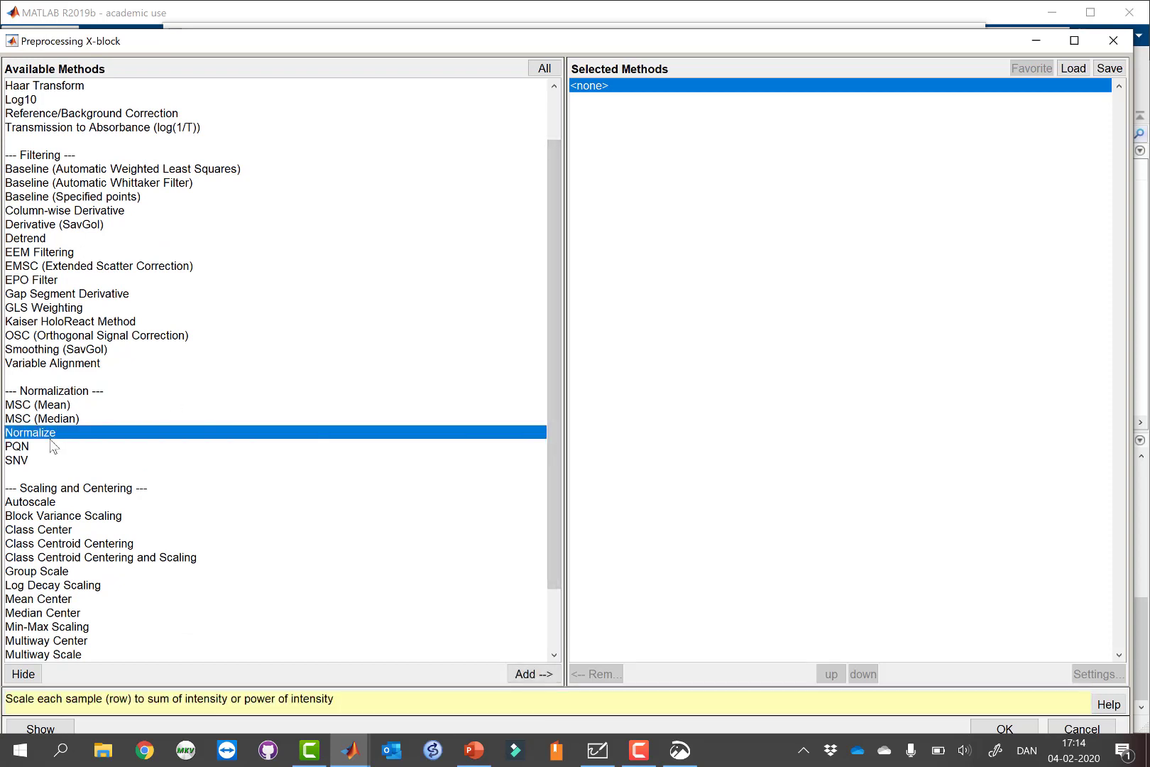
pyautogui.click(54, 728)
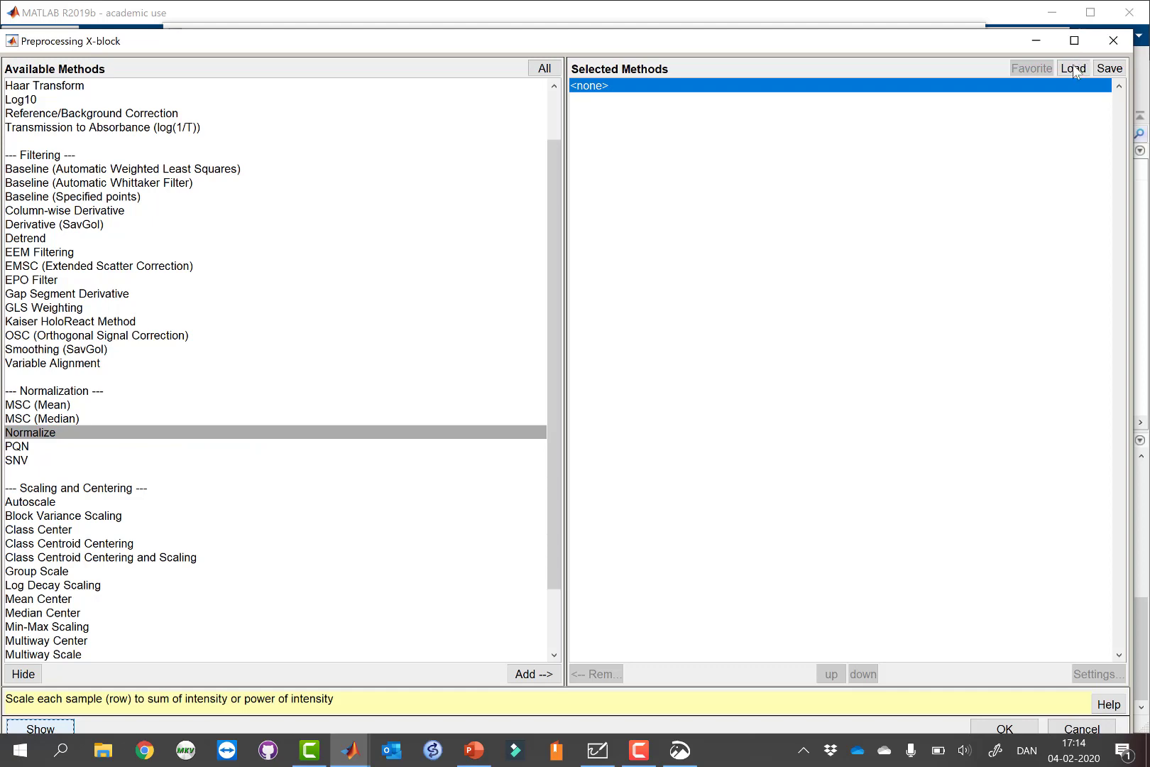
pyautogui.click(1074, 40)
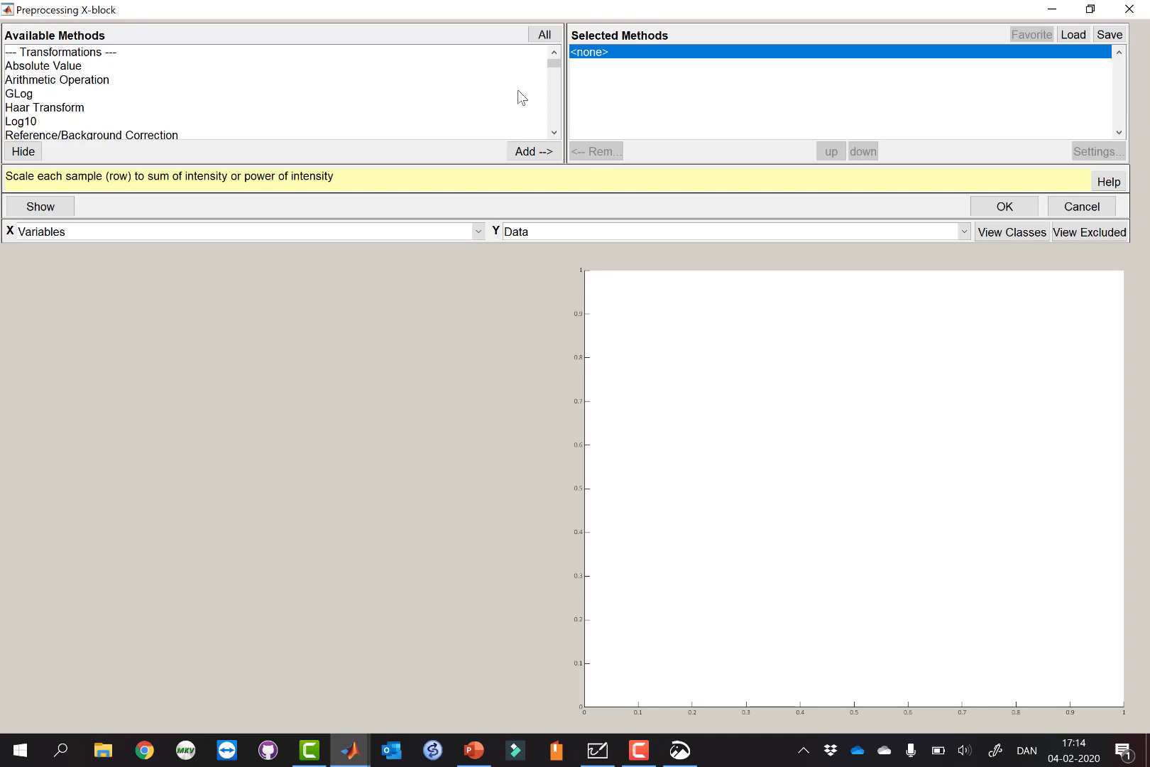
# Add Normalize to the selected methods and open its settings at 1-Norm (area = 1).
pyautogui.click(555, 111)
pyautogui.click(556, 113)
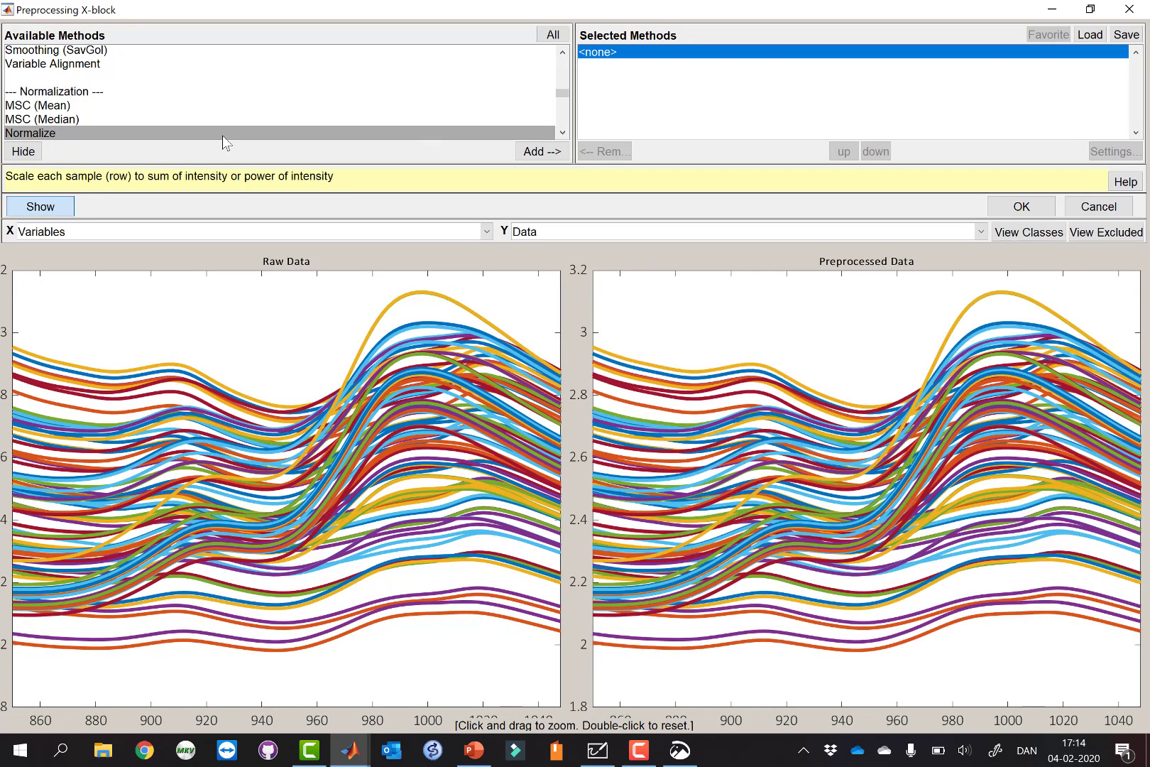
pyautogui.doubleClick(225, 142)
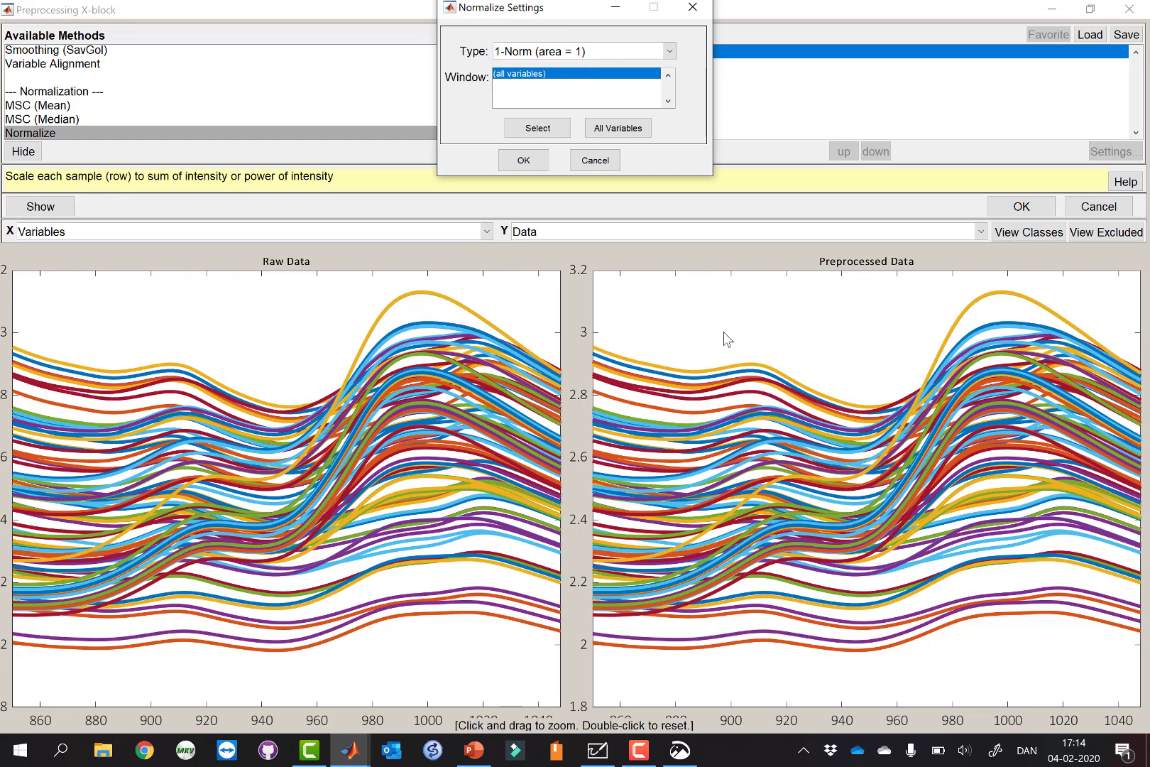
# Accept 1-Norm (area = 1) normalization, rescaling spectra to about 0.0085–0.0115, and reopen its settings.
pyautogui.click(526, 161)
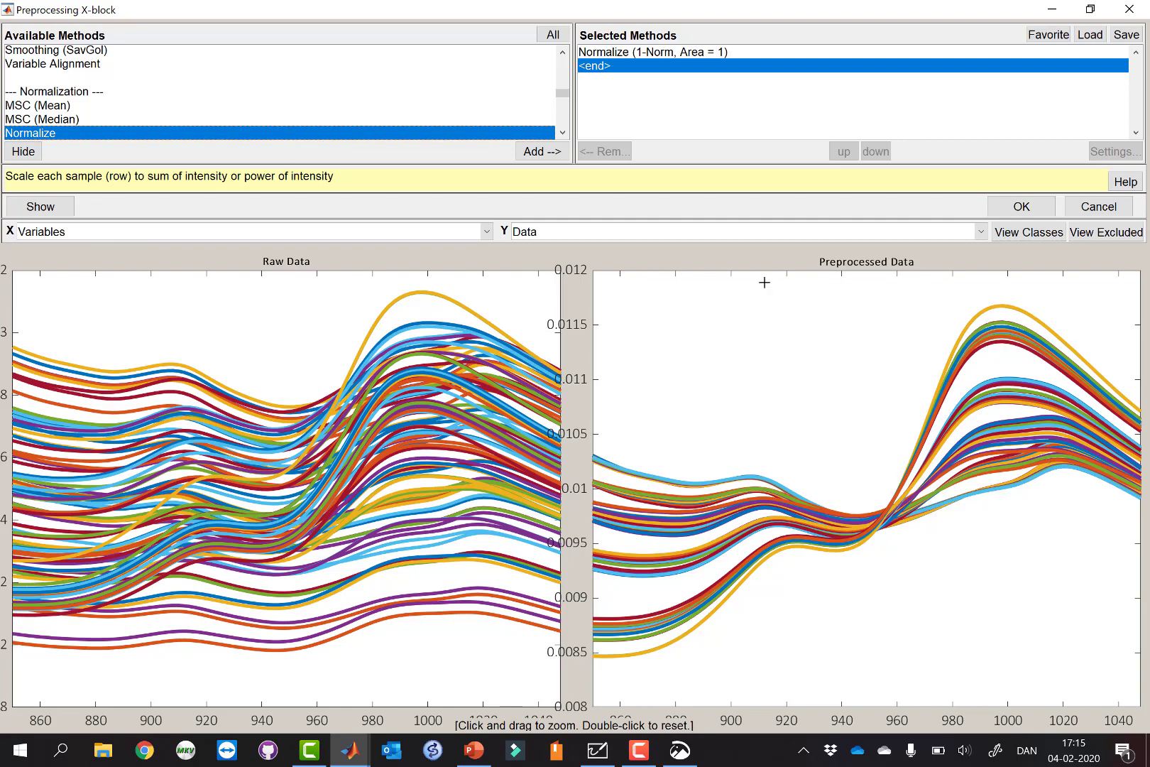
pyautogui.click(712, 54)
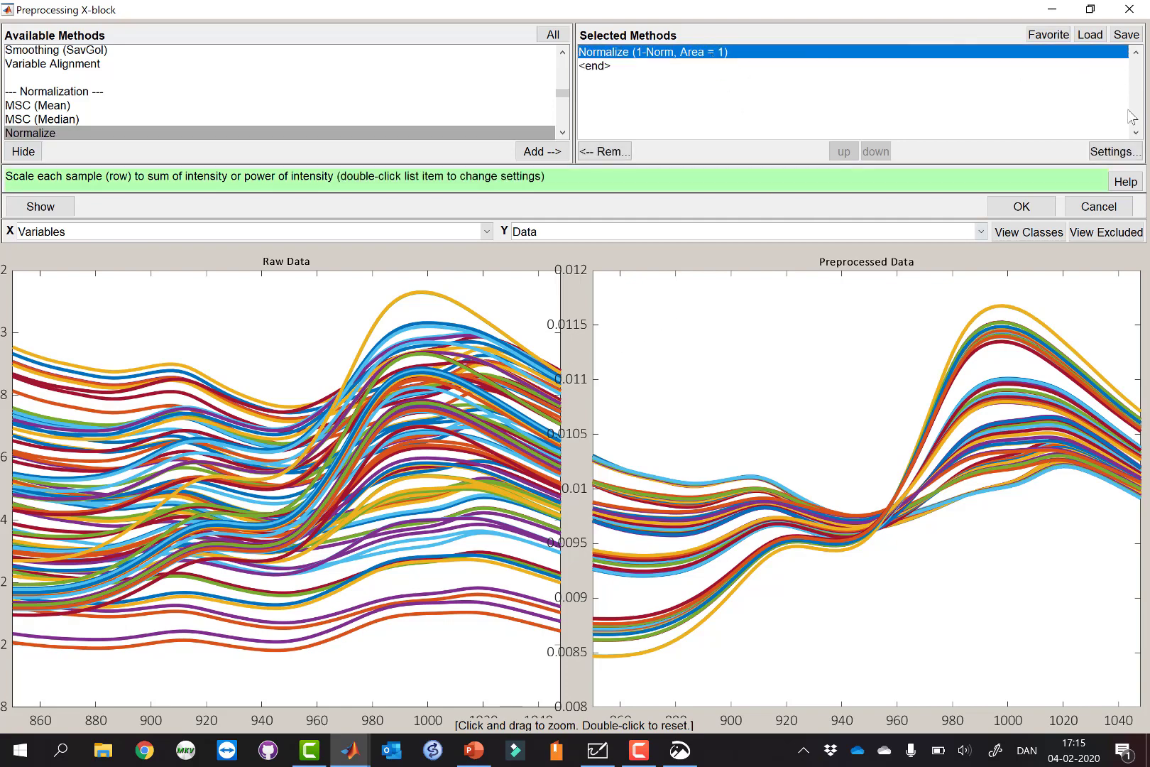
pyautogui.click(1115, 152)
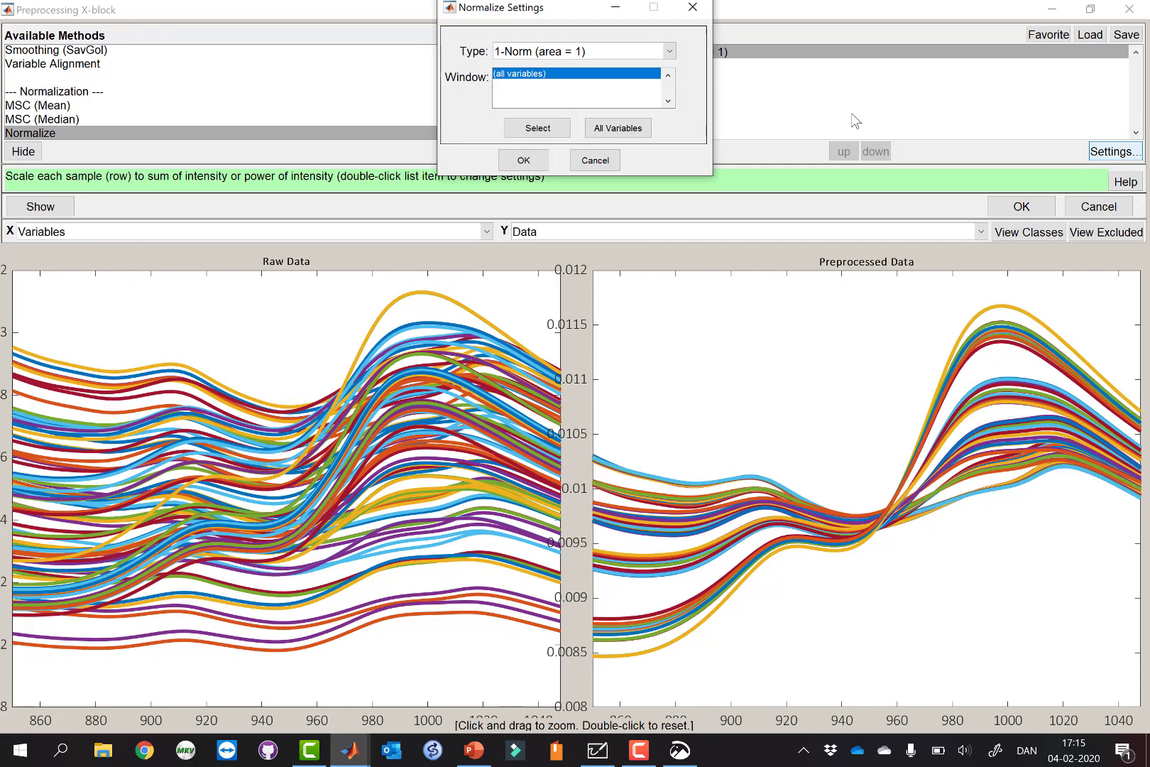
# Change the Normalize type to 2-Norm (length = 1), rescaling spectra to about 0.08–0.12.
pyautogui.click(632, 59)
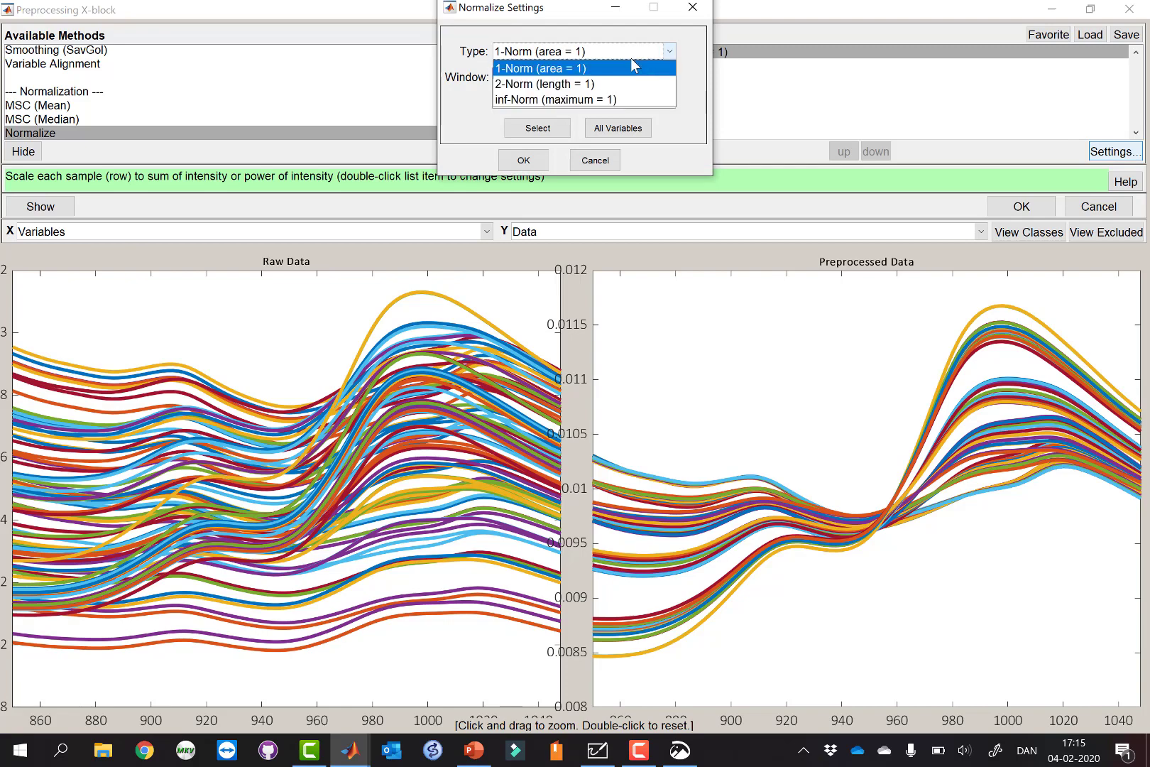
pyautogui.click(613, 79)
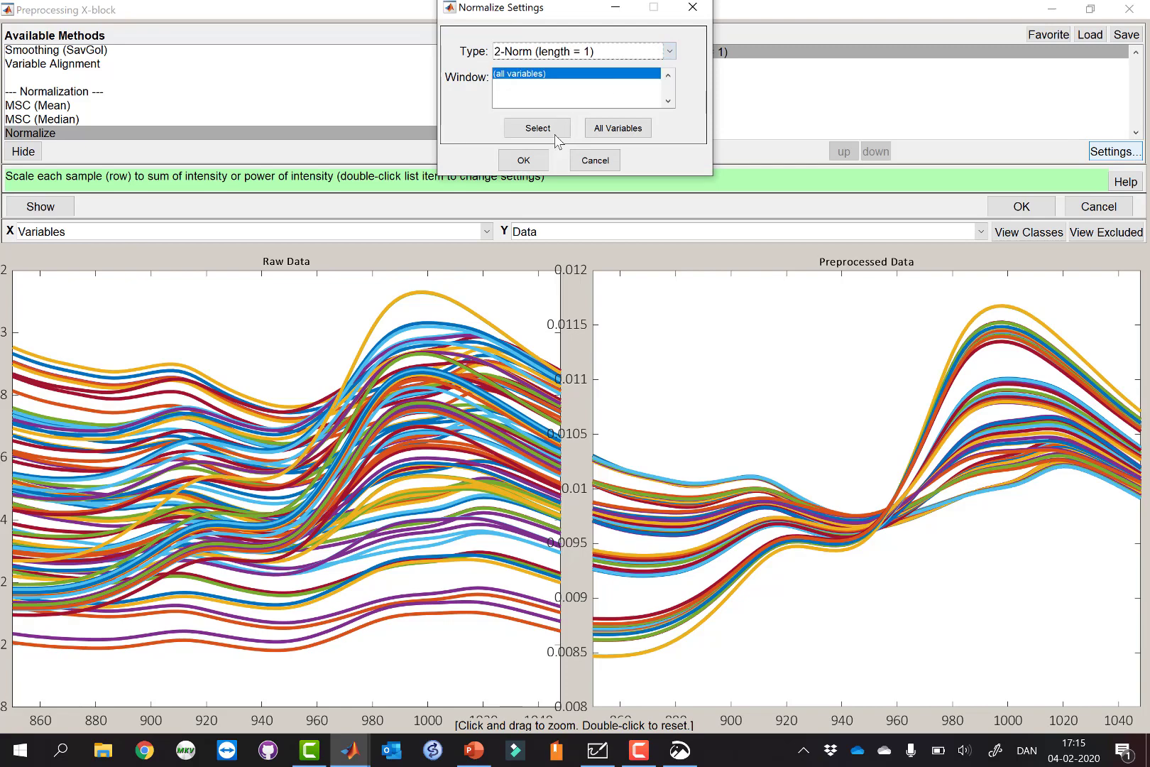
pyautogui.click(523, 159)
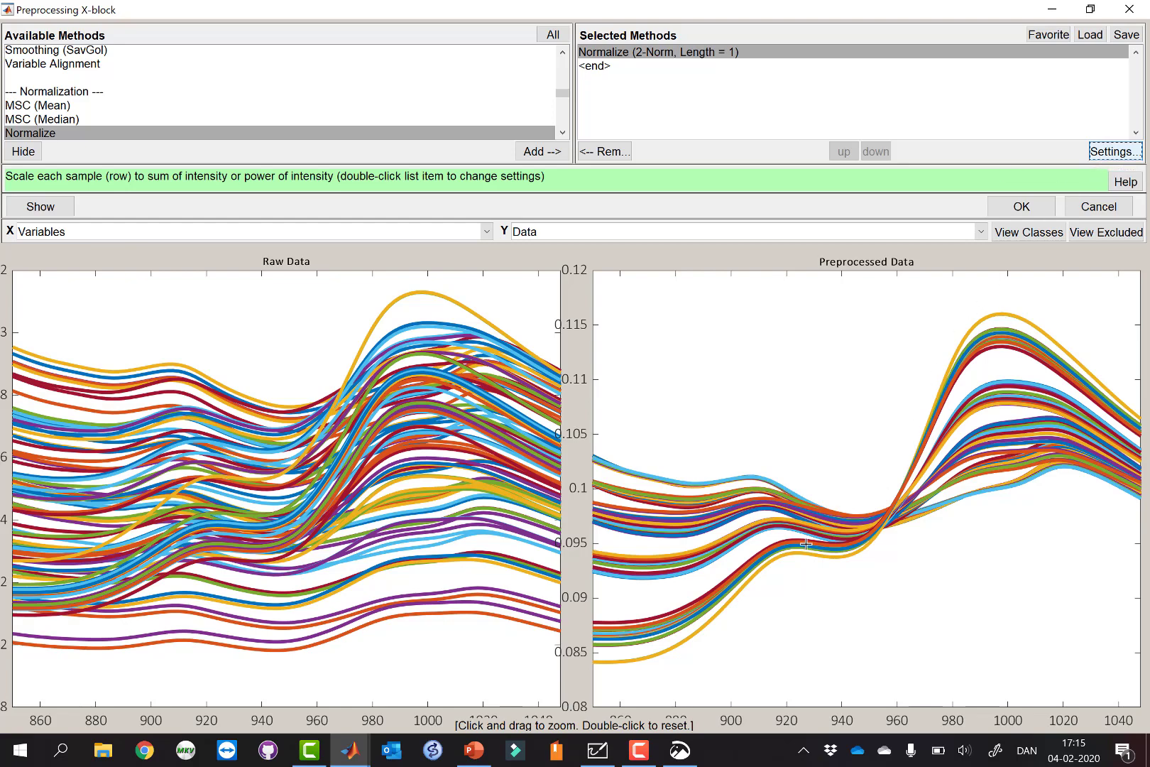
pyautogui.click(1112, 155)
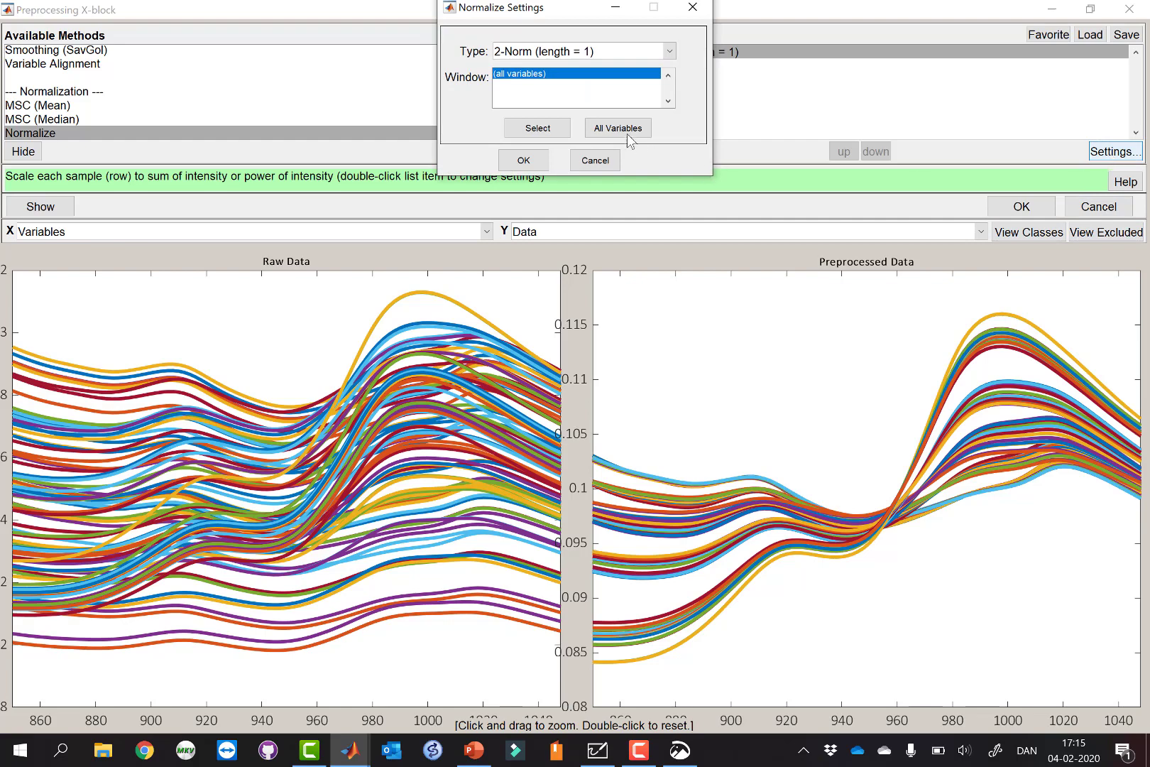
pyautogui.click(572, 54)
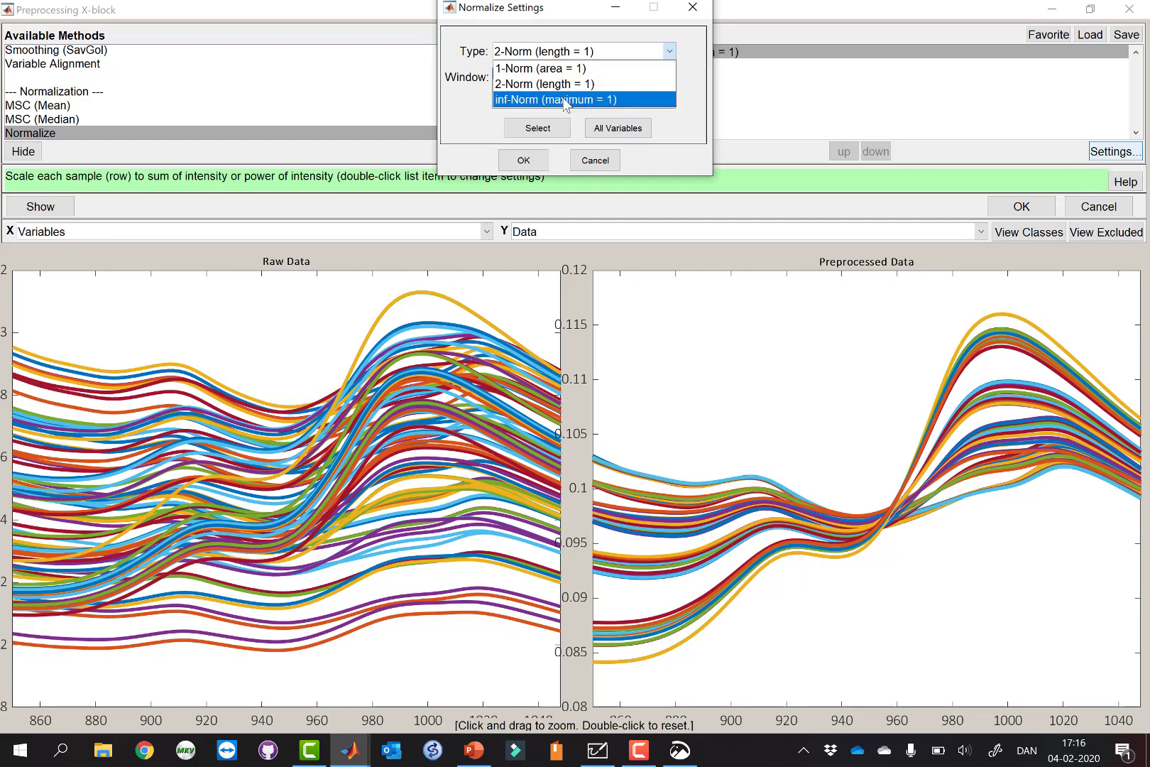
pyautogui.click(554, 99)
pyautogui.click(520, 165)
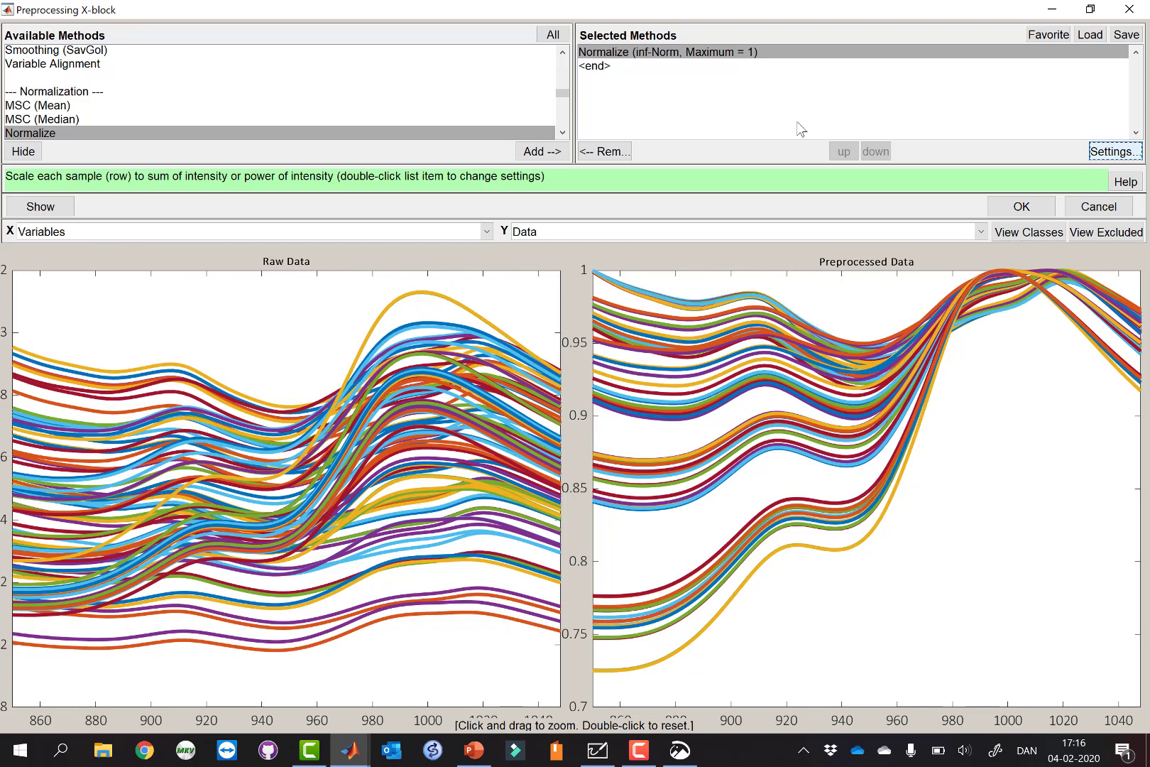
pyautogui.click(1103, 152)
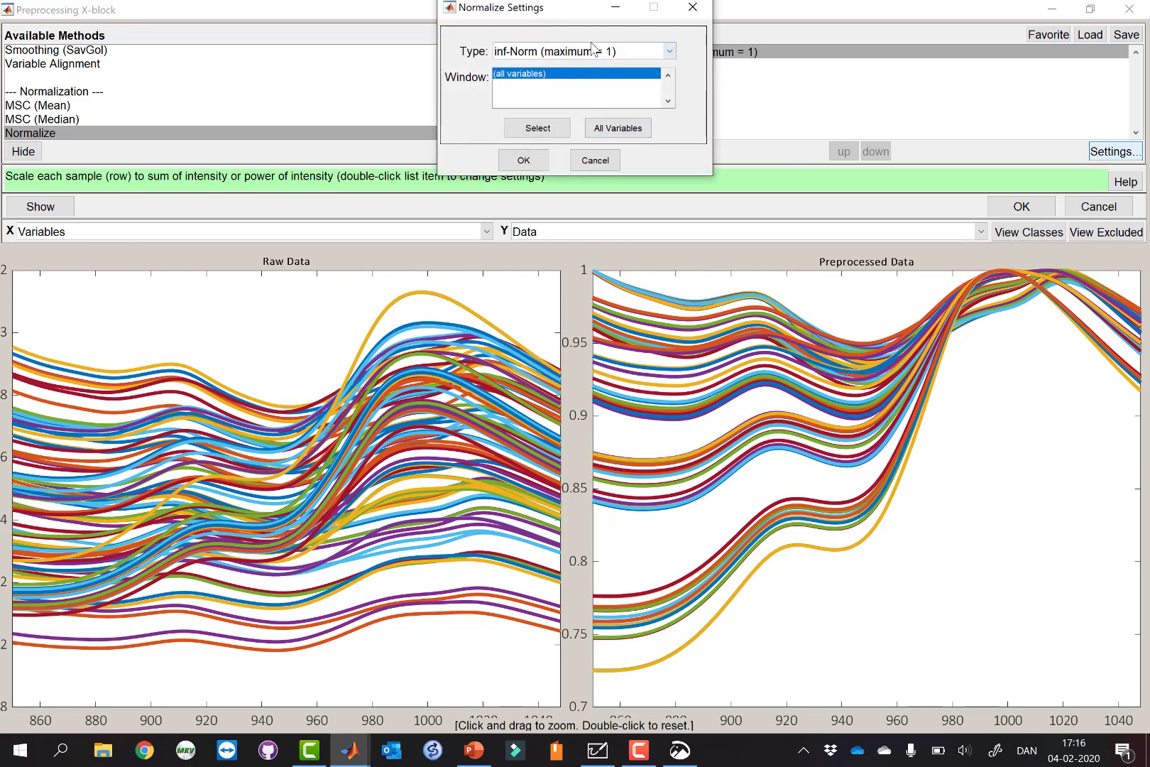
pyautogui.click(592, 49)
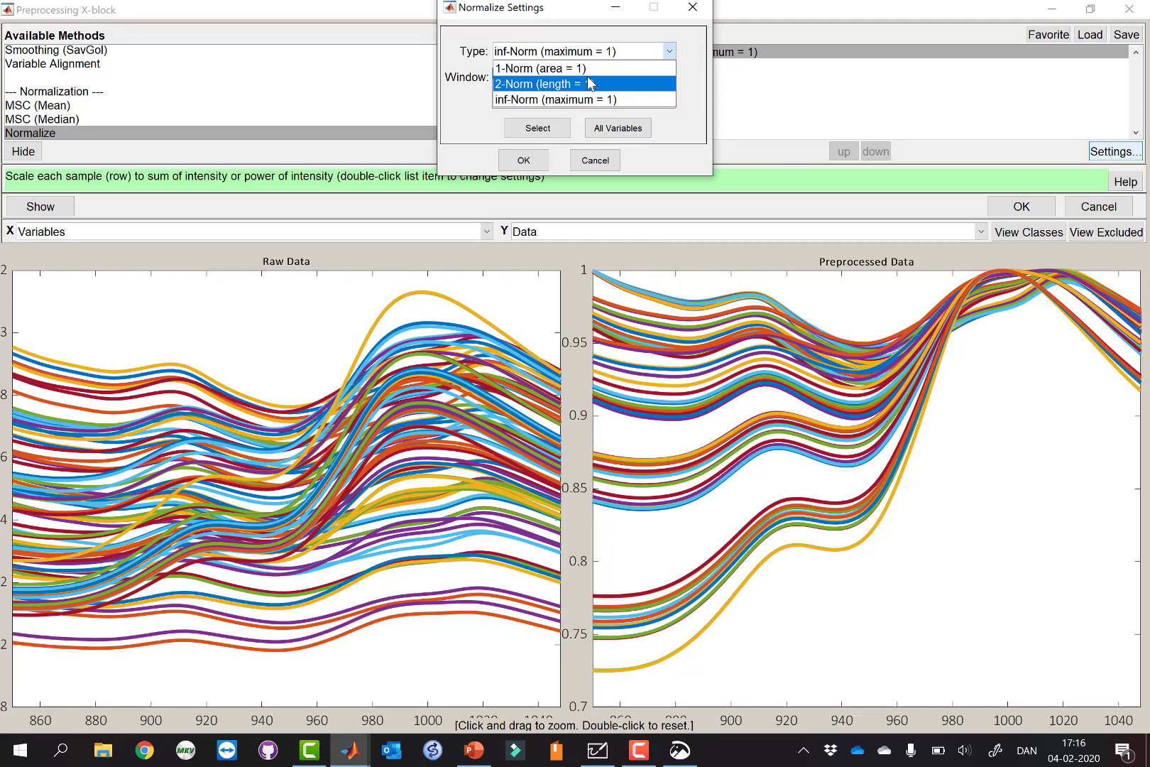
pyautogui.click(589, 83)
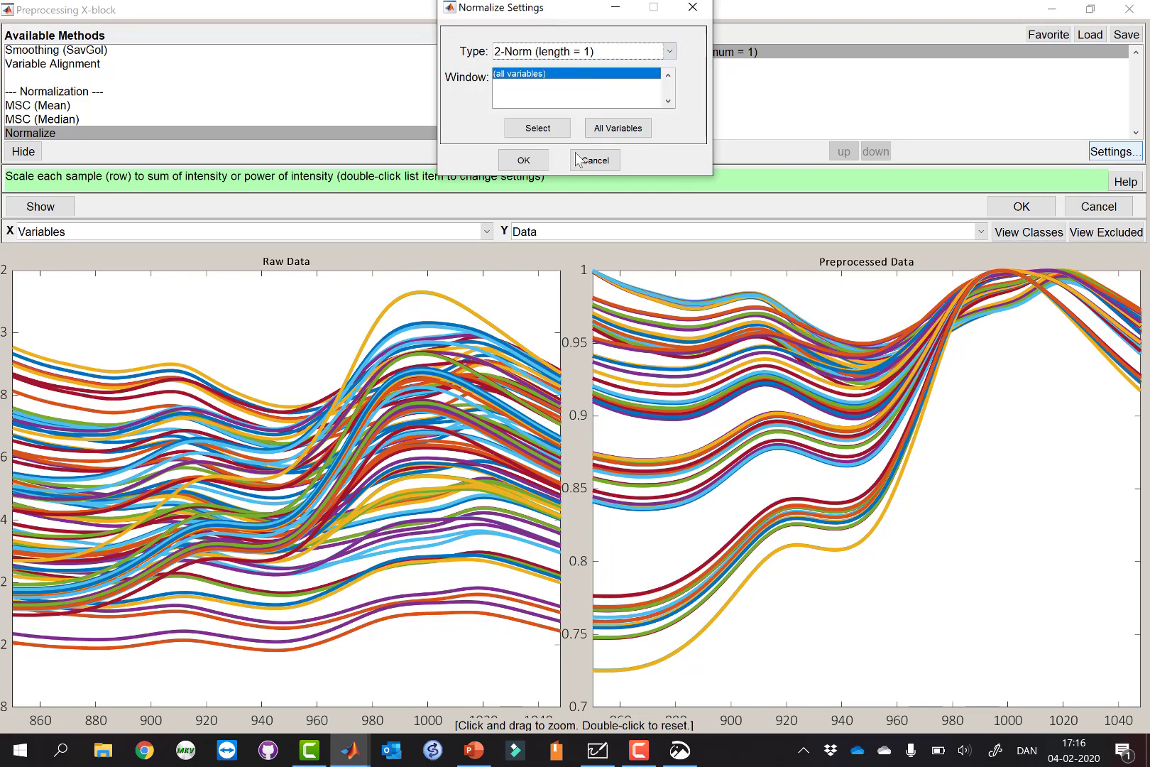
pyautogui.click(523, 159)
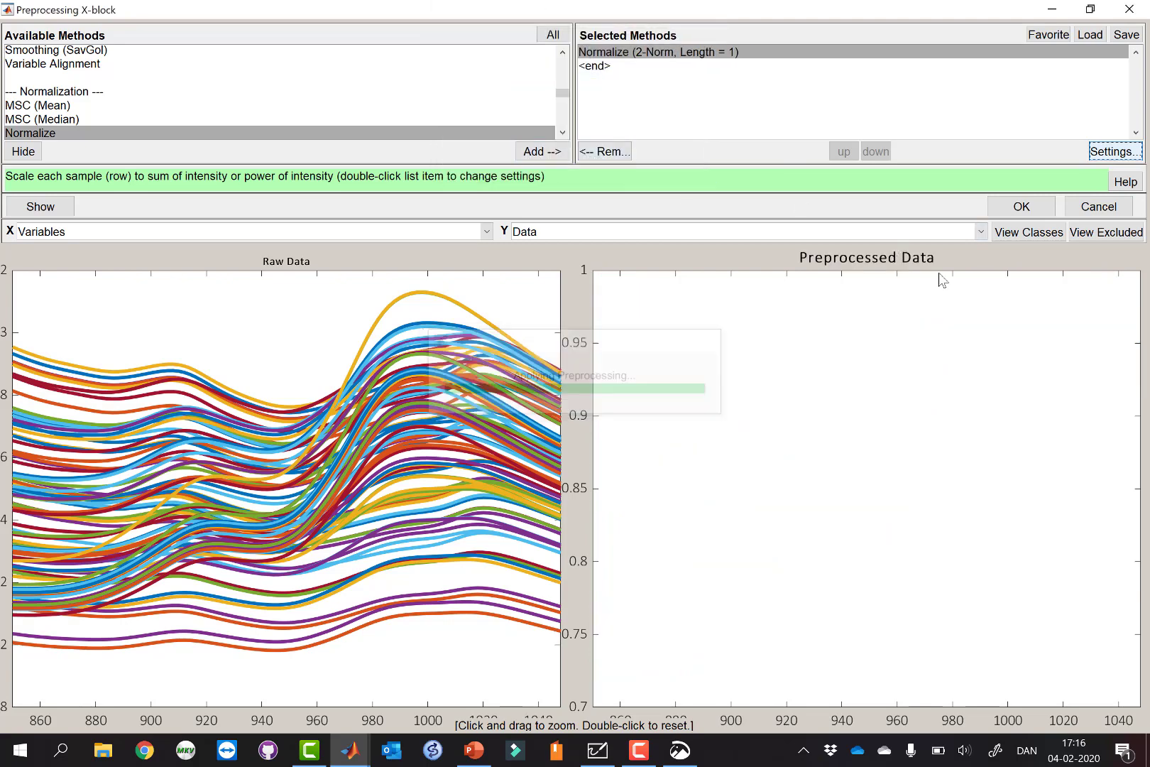
pyautogui.click(1113, 152)
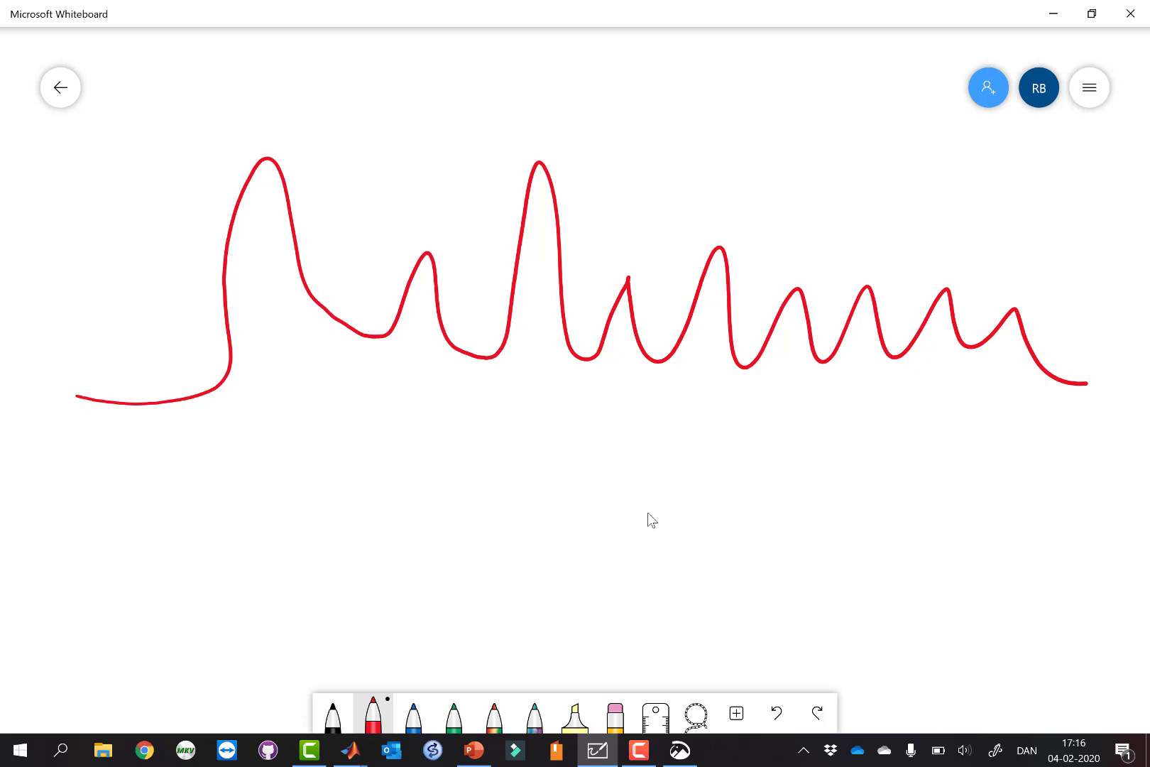
# Circle the two tall peaks in red, then in green, and strike green lines across the right peaks.
pyautogui.moveTo(271, 86)
pyautogui.mouseDown()
pyautogui.moveTo(284, 82)
pyautogui.moveTo(266, 89)
pyautogui.mouseUp()
pyautogui.moveTo(521, 101); pyautogui.dragTo(525, 115)
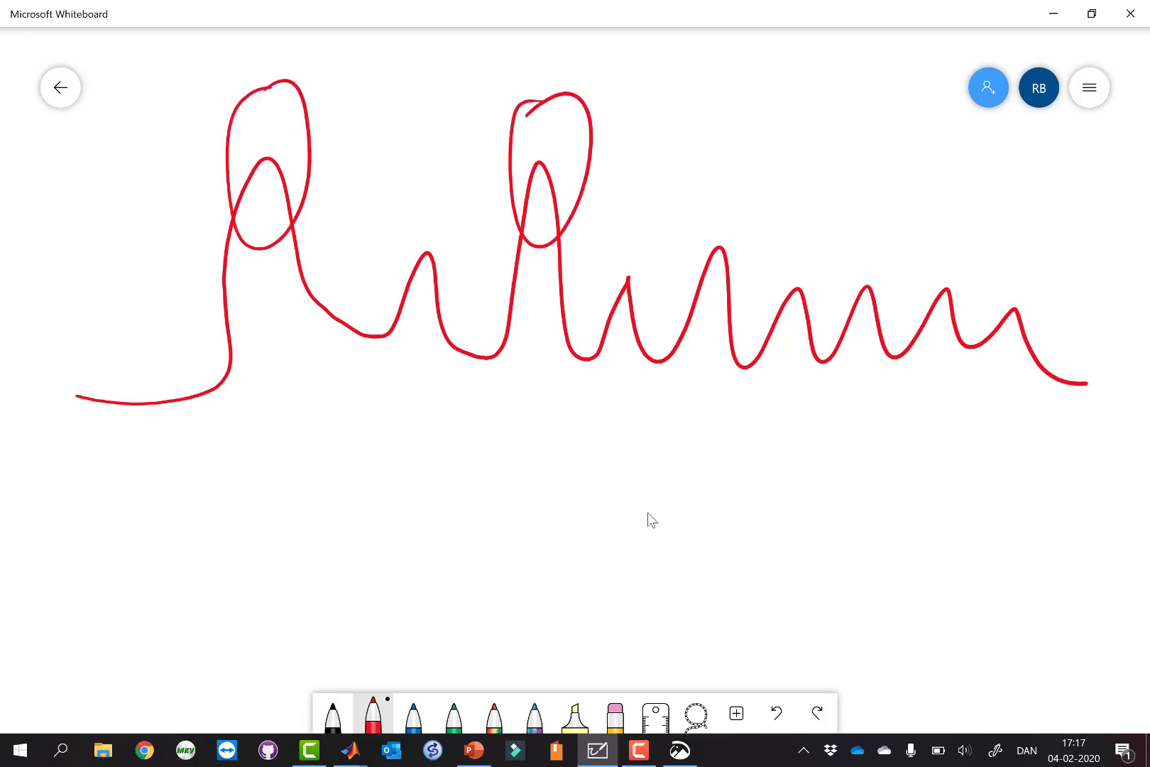
pyautogui.click(454, 714)
pyautogui.moveTo(630, 315)
pyautogui.mouseDown()
pyautogui.moveTo(866, 291)
pyautogui.moveTo(607, 345)
pyautogui.moveTo(1021, 332)
pyautogui.mouseUp()
pyautogui.moveTo(557, 86)
pyautogui.mouseDown()
pyautogui.moveTo(522, 99)
pyautogui.moveTo(565, 91)
pyautogui.mouseUp()
pyautogui.moveTo(314, 66); pyautogui.dragTo(298, 83)
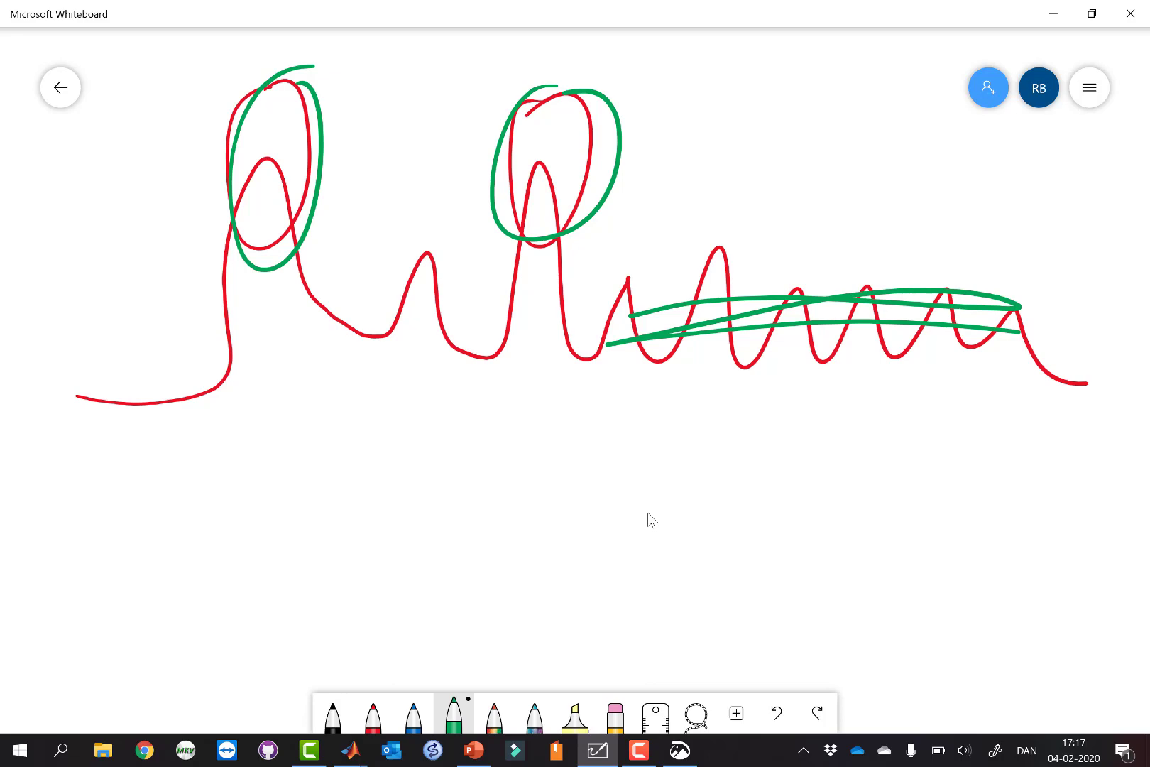
pyautogui.moveTo(883, 291)
pyautogui.mouseDown()
pyautogui.moveTo(900, 330)
pyautogui.moveTo(920, 291)
pyautogui.mouseUp()
# Try Select in Normalize Settings, dismiss the EVRI tip and Figure 2, then cancel, keeping 2-Norm.
pyautogui.hotkey('alt', 'Tab')
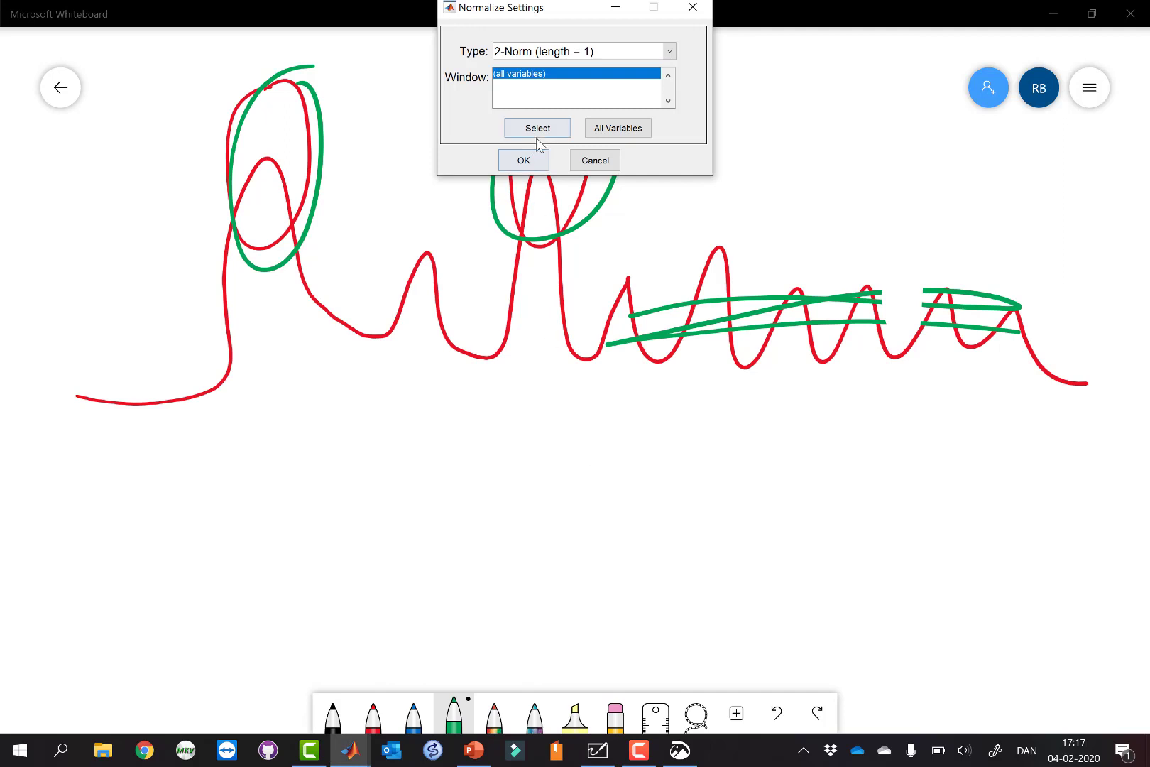
pyautogui.click(540, 129)
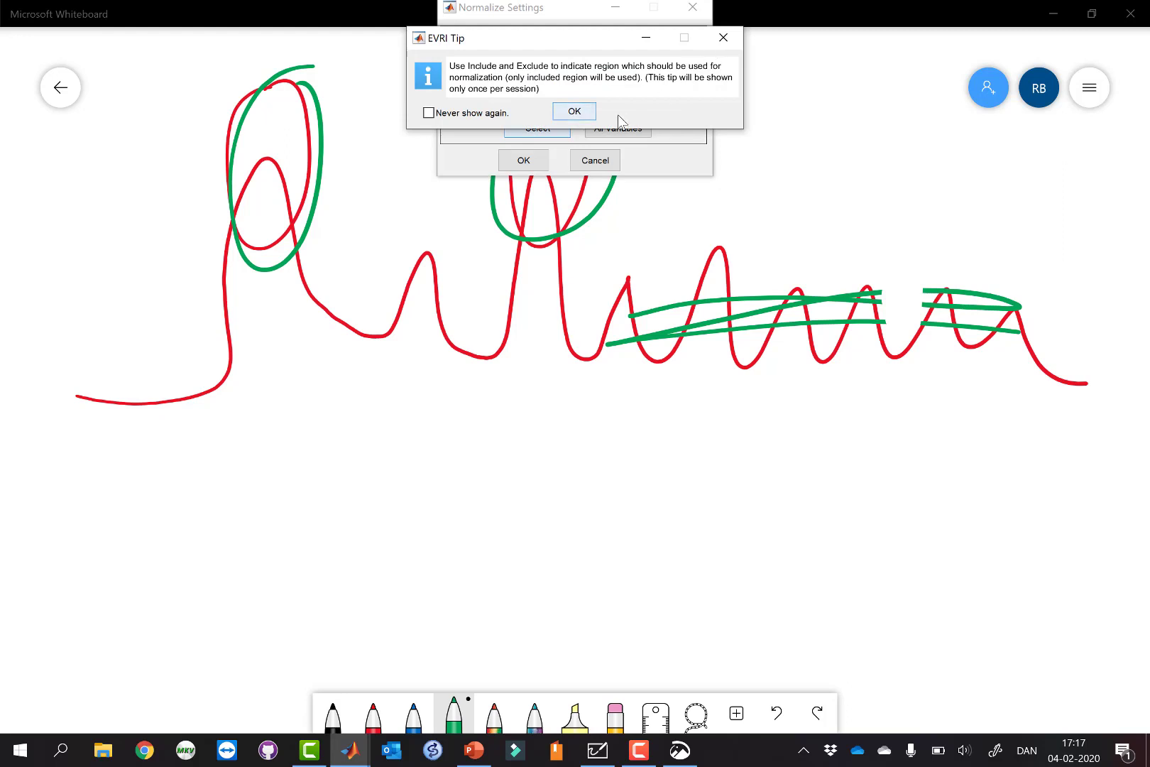
pyautogui.click(577, 114)
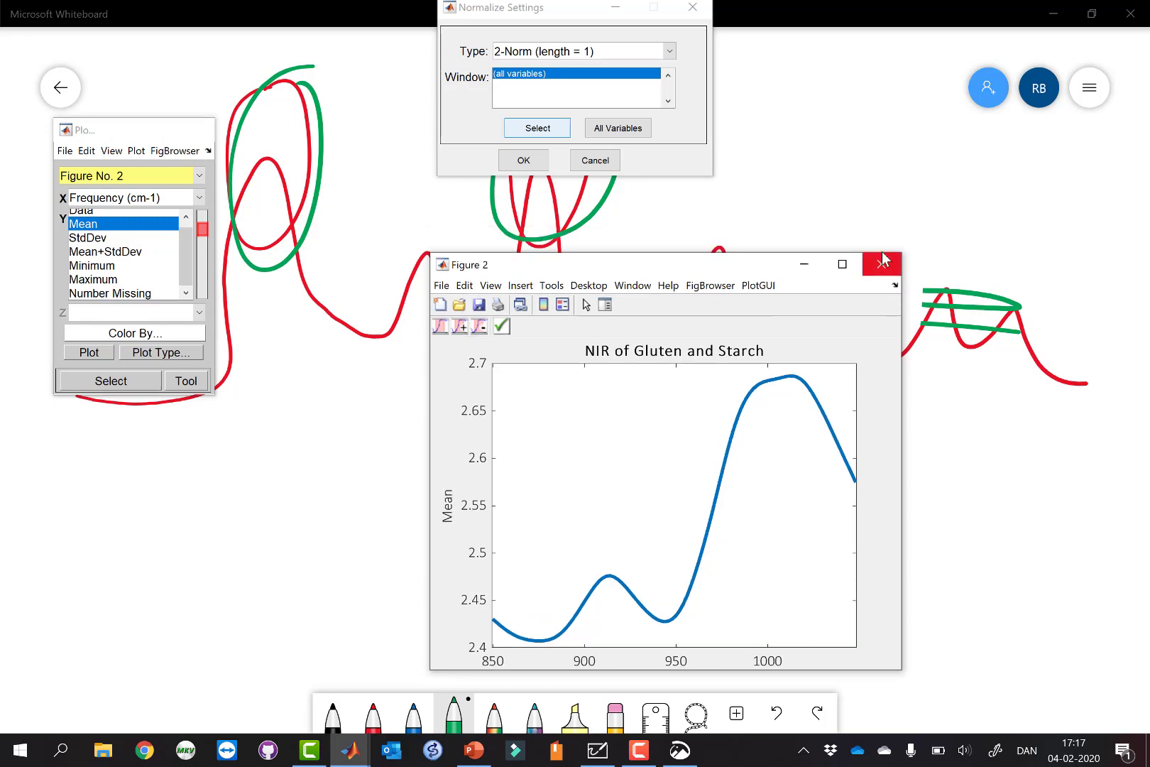
pyautogui.click(882, 262)
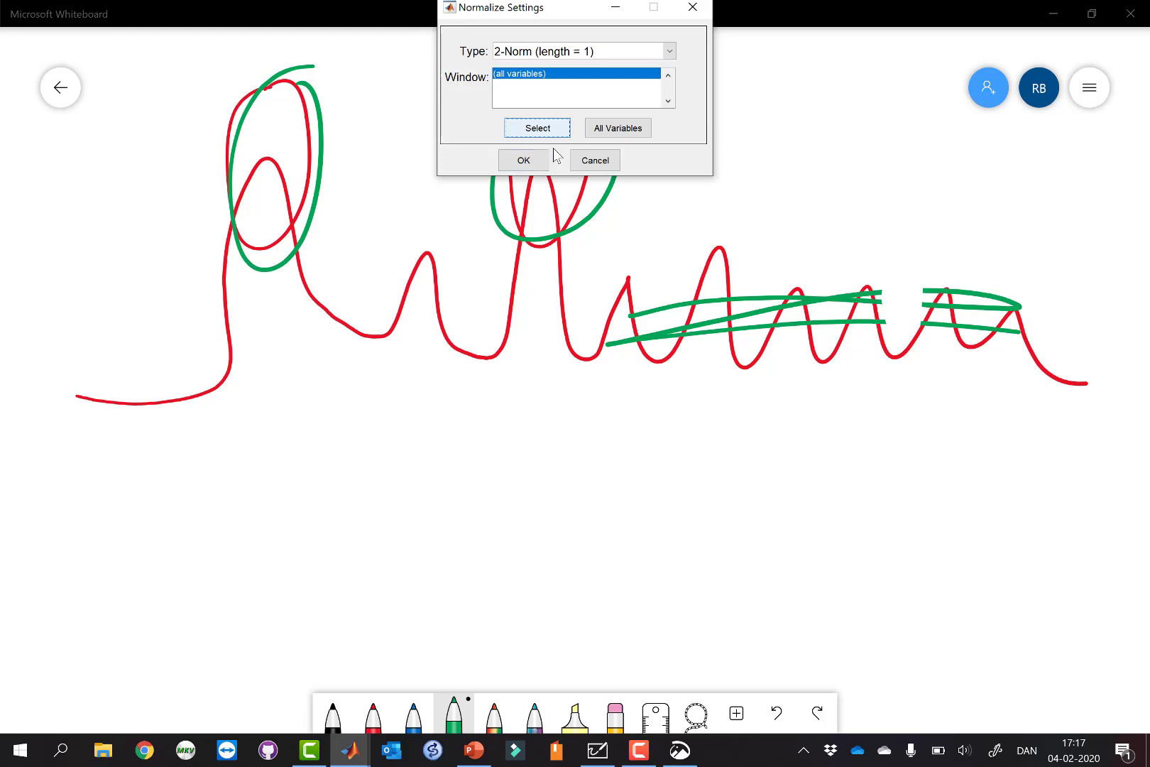
pyautogui.click(596, 161)
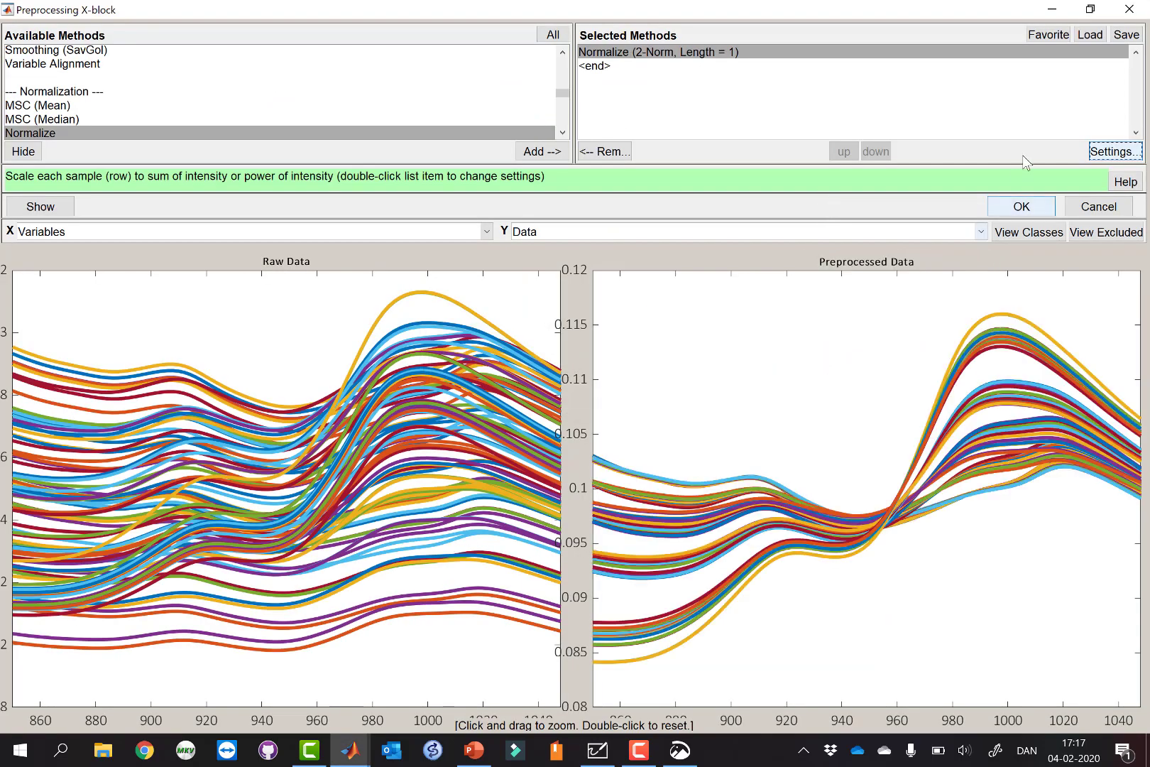
# Present the Normalization slide (1-, 2- and inf-norm) of 3 Preprocess.pptx full screen.
pyautogui.hotkey('alt', 'Tab')
pyautogui.hotkey('alt', 'Tab')
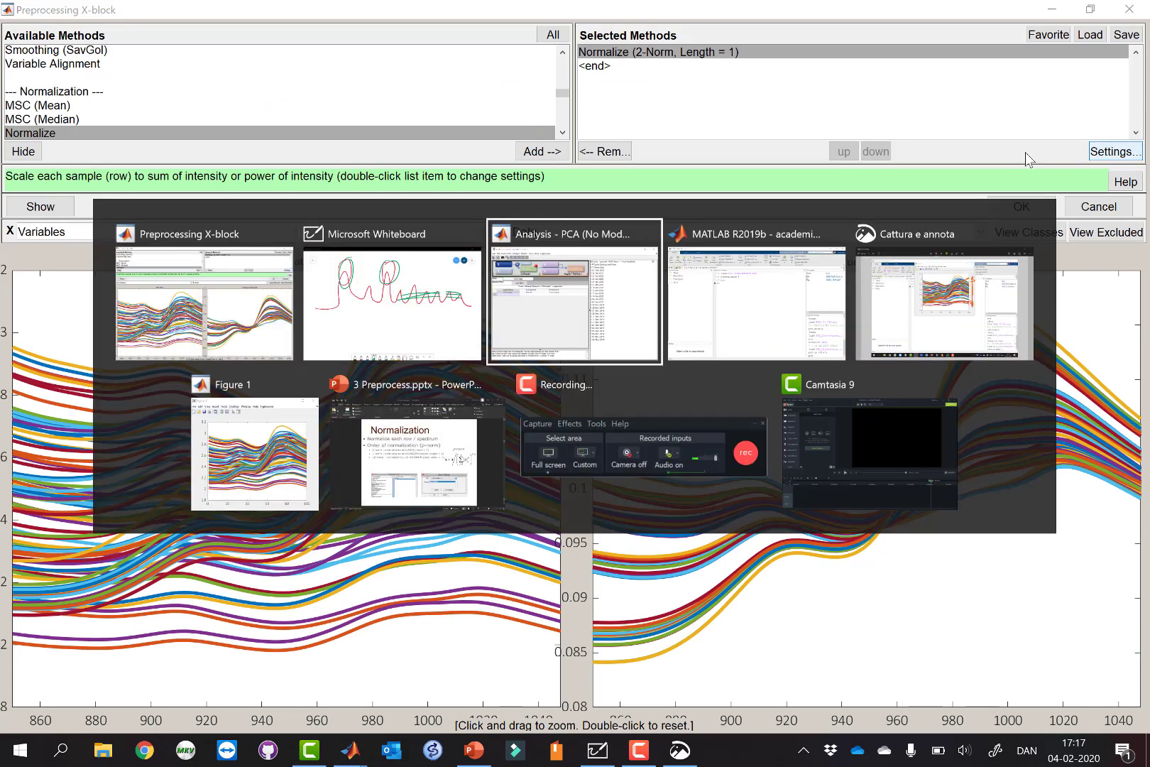
pyautogui.hotkey('alt', 'Tab')
pyautogui.hotkey('alt', 'Tab')
pyautogui.hotkey('alt', 'Tab')
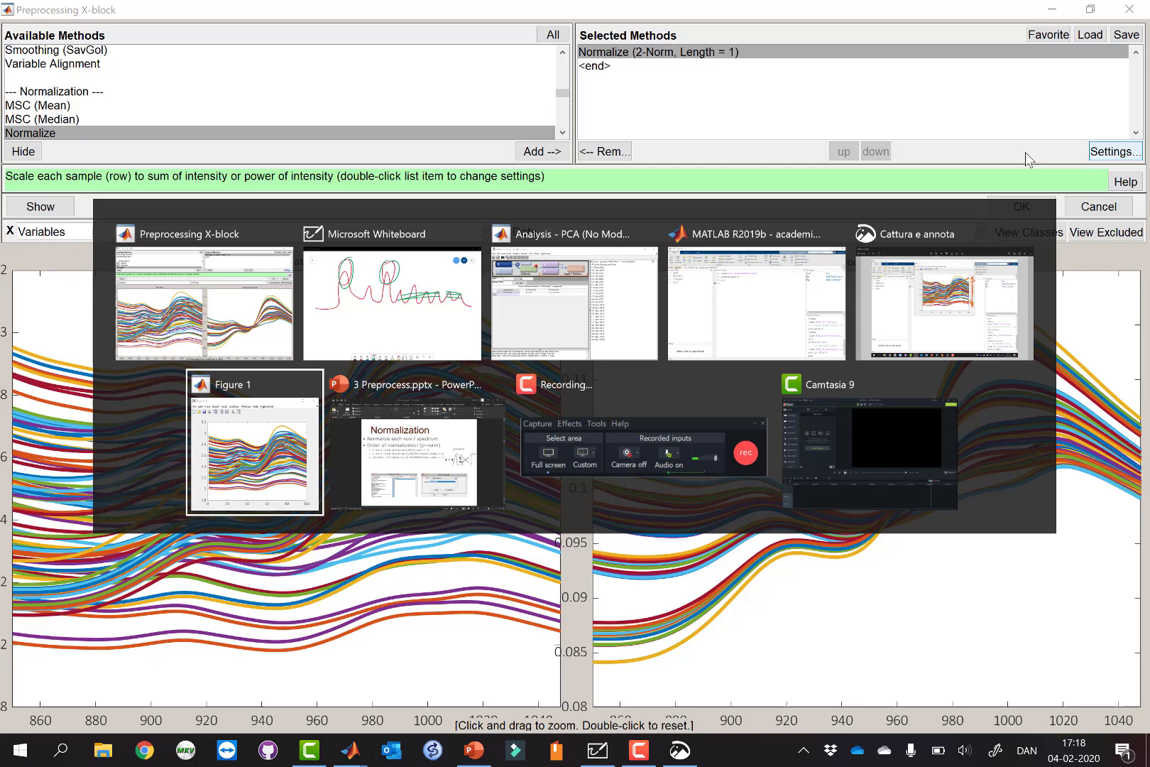
pyautogui.hotkey('alt', 'Tab')
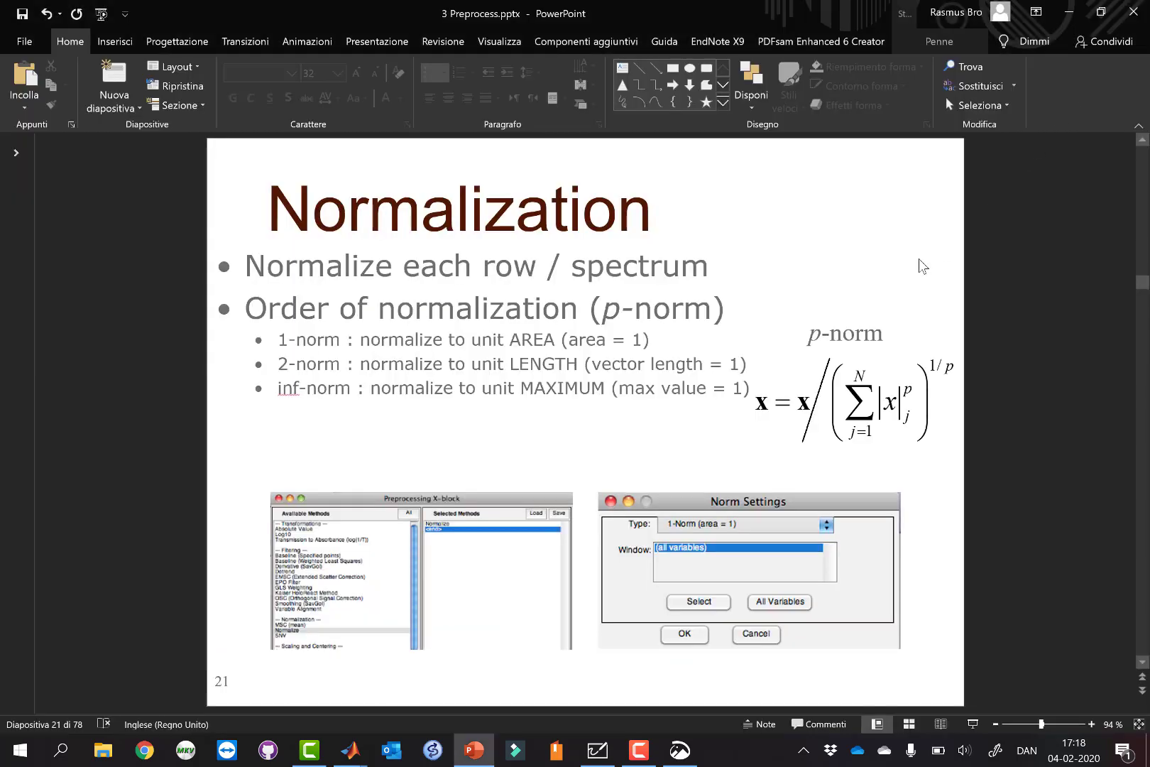
pyautogui.click(973, 724)
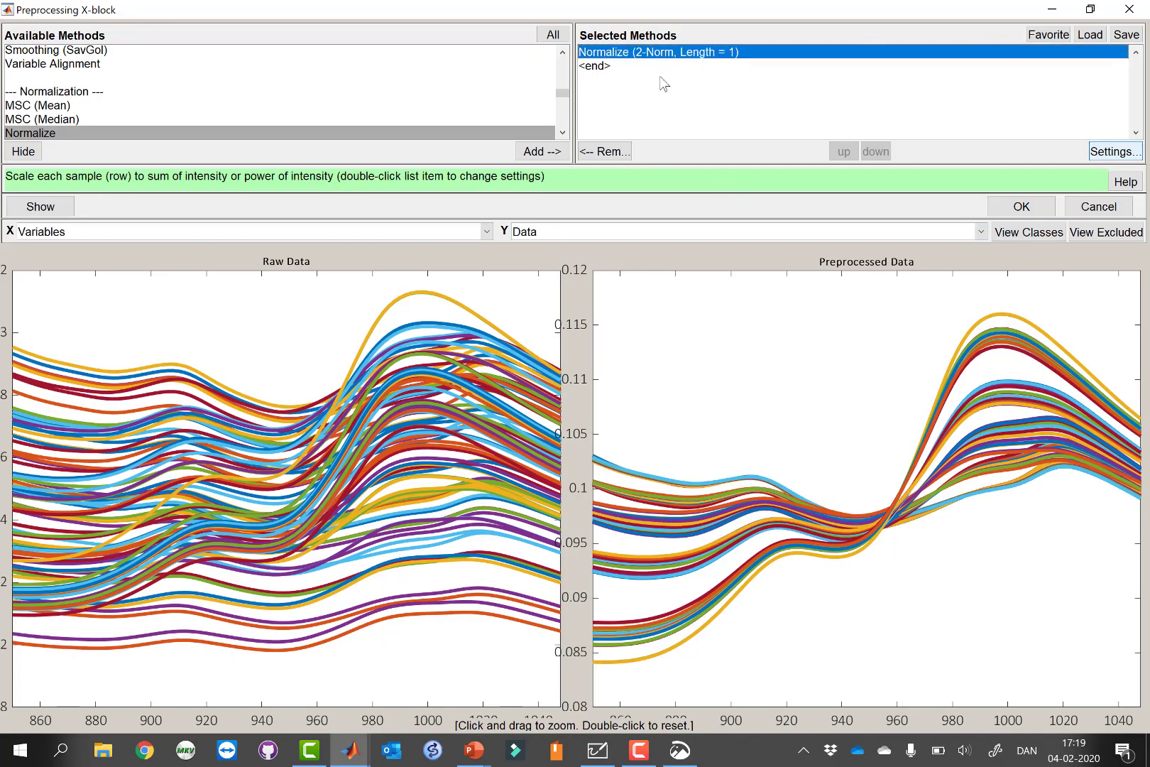
# Remove the Normalize (2-Norm) step from the Selected Methods chain.
pyautogui.click(614, 152)
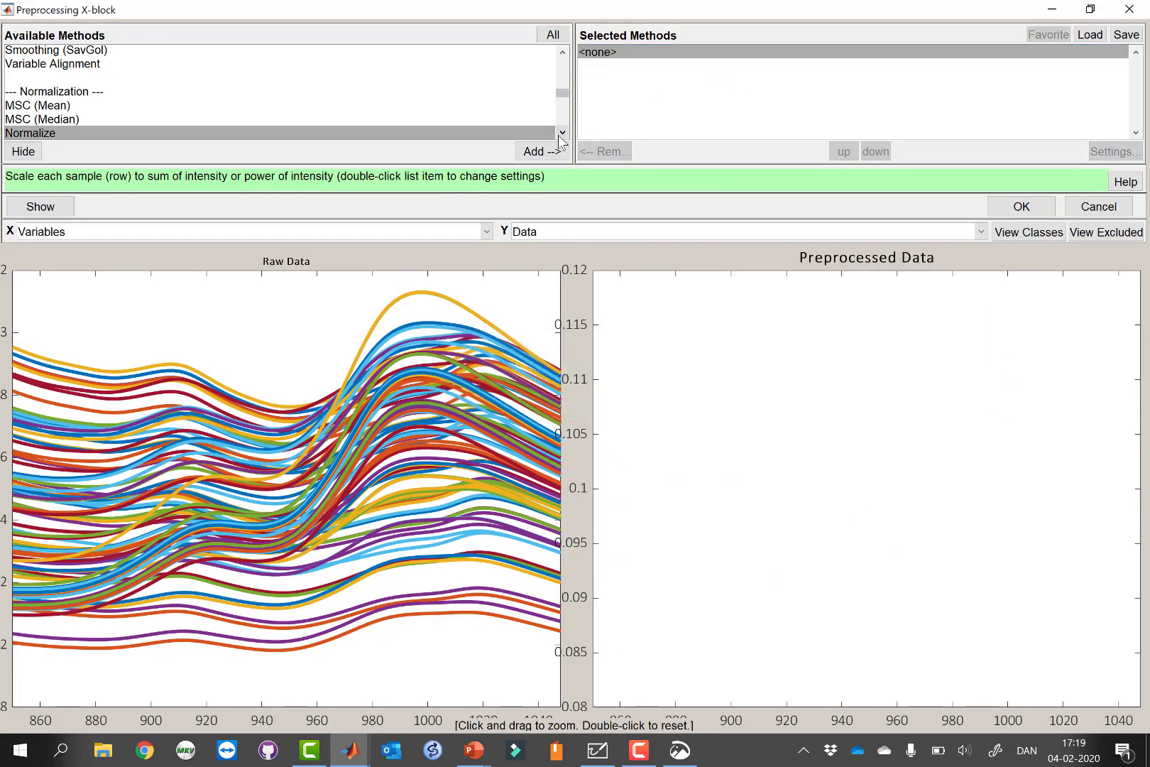
pyautogui.moveTo(563, 135); pyautogui.dragTo(563, 134)
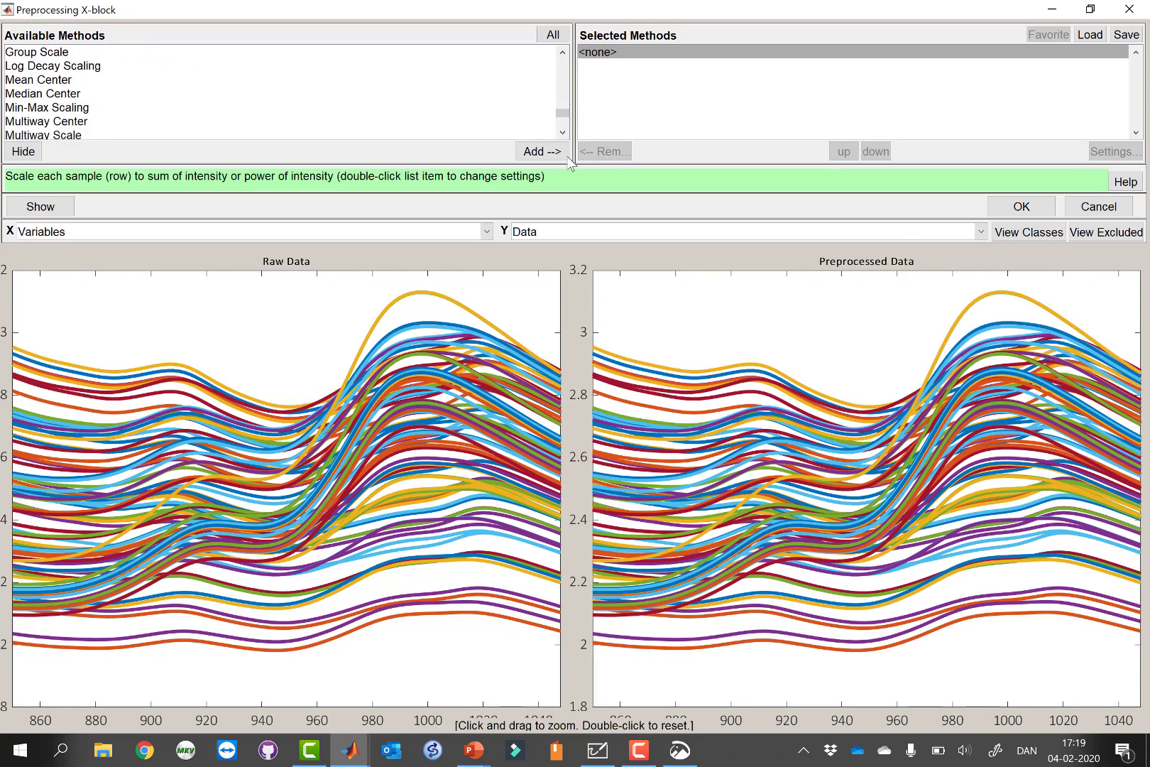
pyautogui.click(565, 95)
pyautogui.click(565, 96)
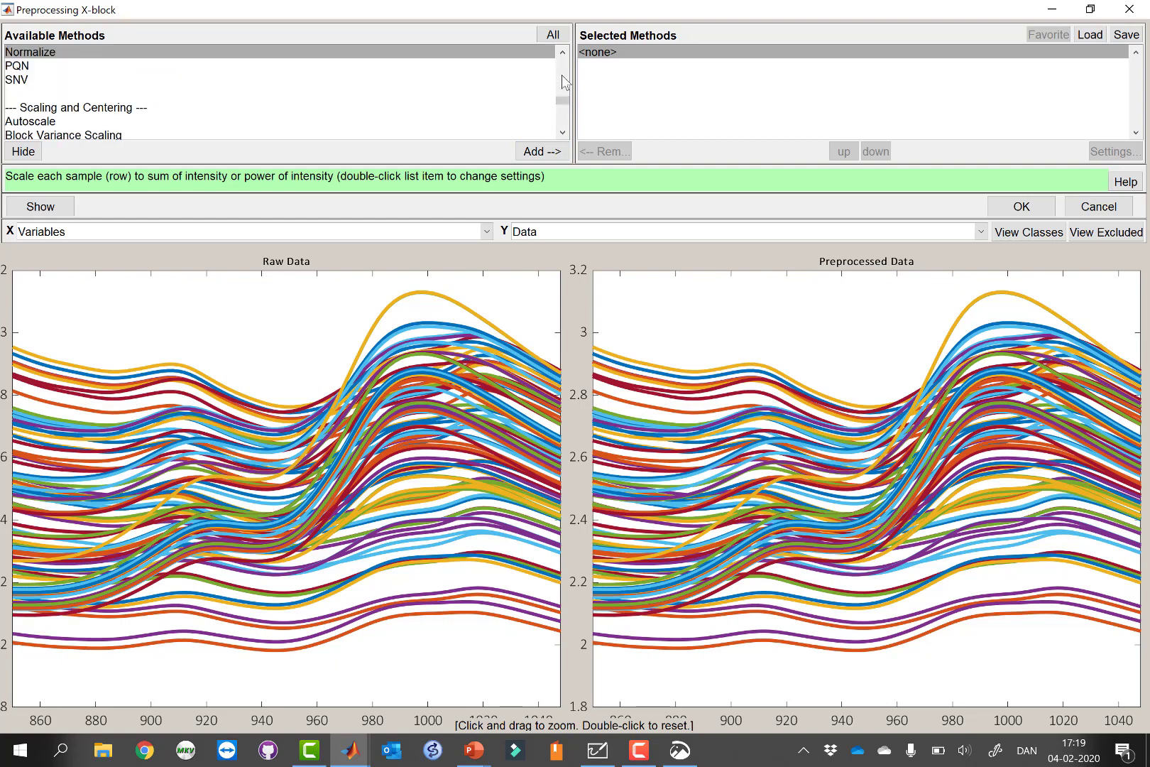
pyautogui.click(562, 75)
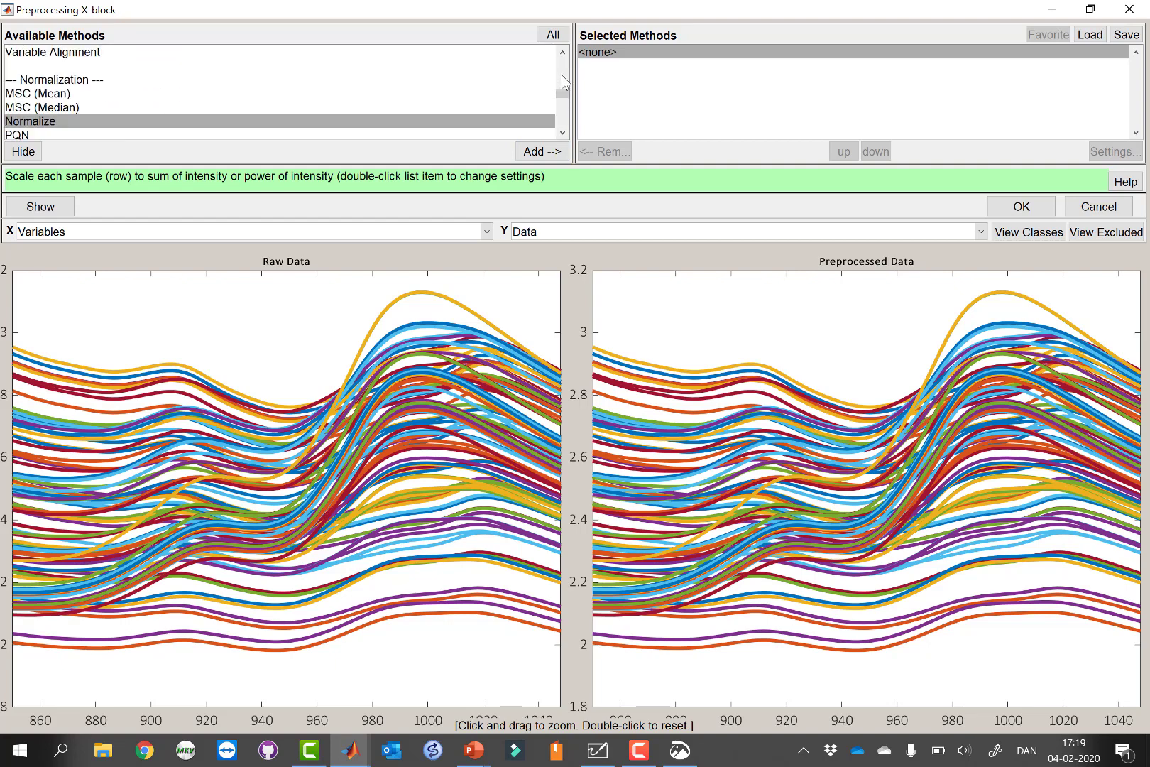
# Add MSC (Mean) with default w/intercept settings as the only preprocessing method.
pyautogui.click(60, 95)
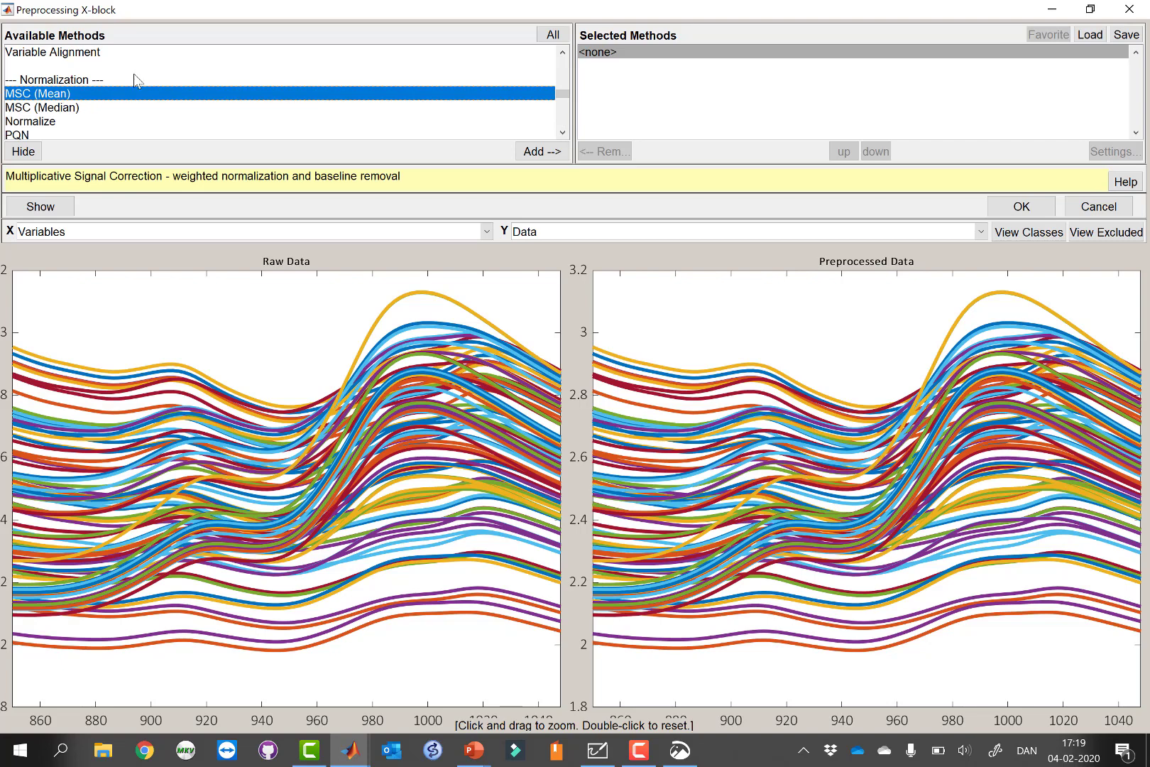
pyautogui.click(551, 152)
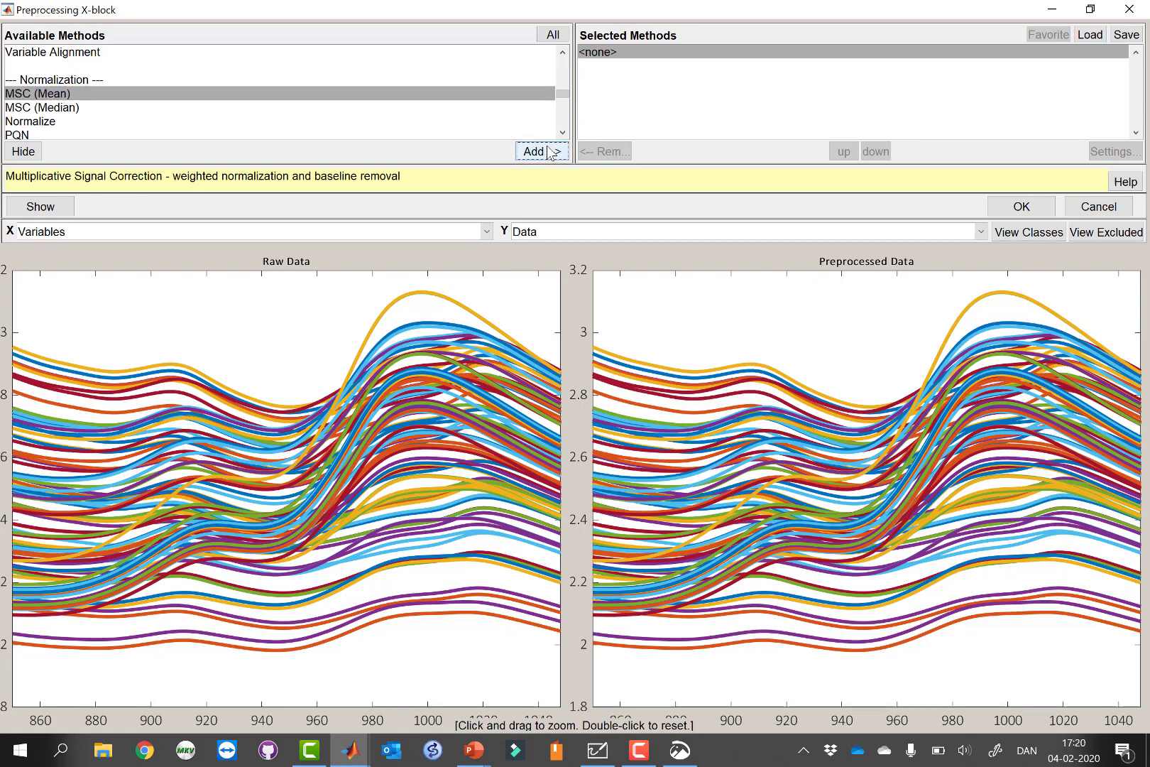
pyautogui.click(550, 152)
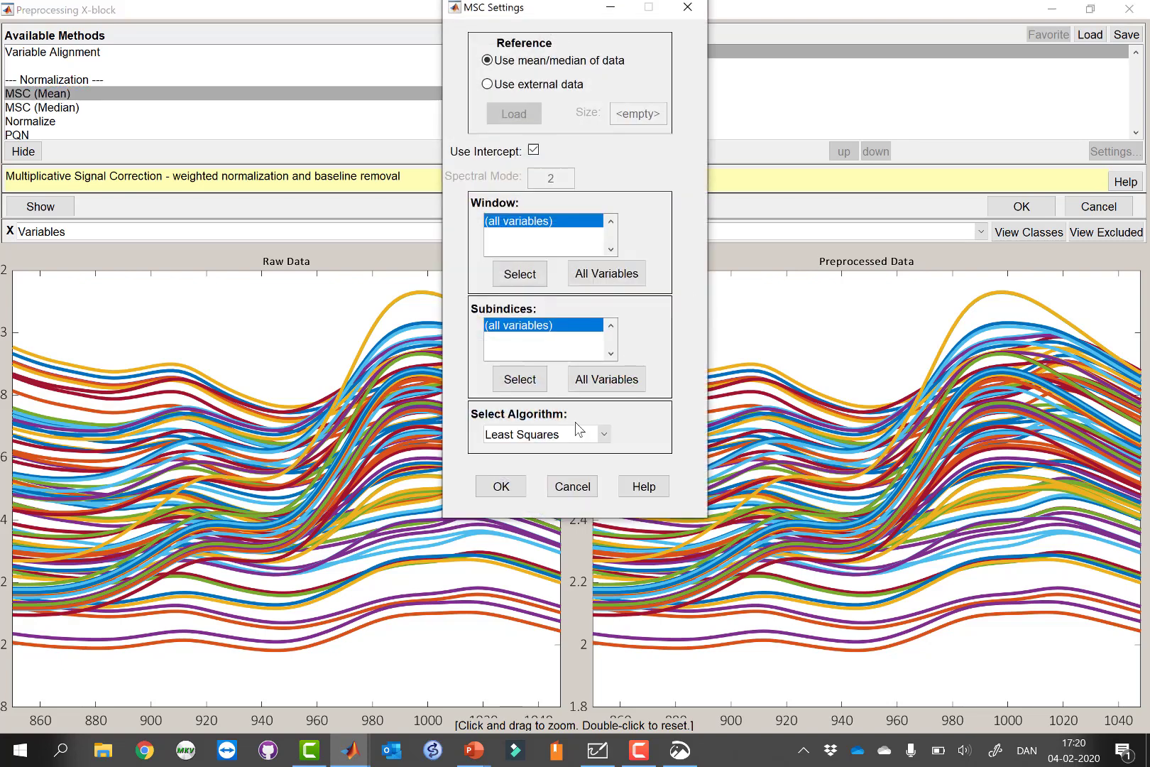
pyautogui.click(500, 486)
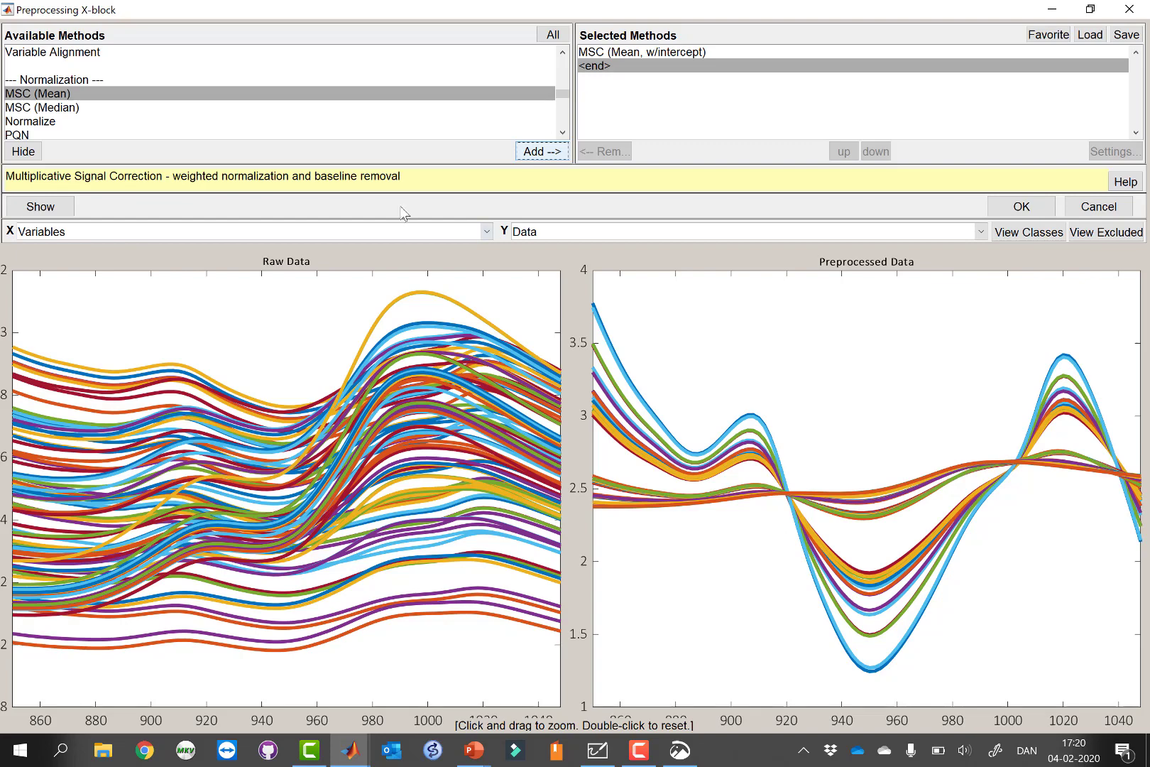
# Add two more MSC (Mean) steps, then remove the third copy, leaving two MSC steps.
pyautogui.doubleClick(71, 91)
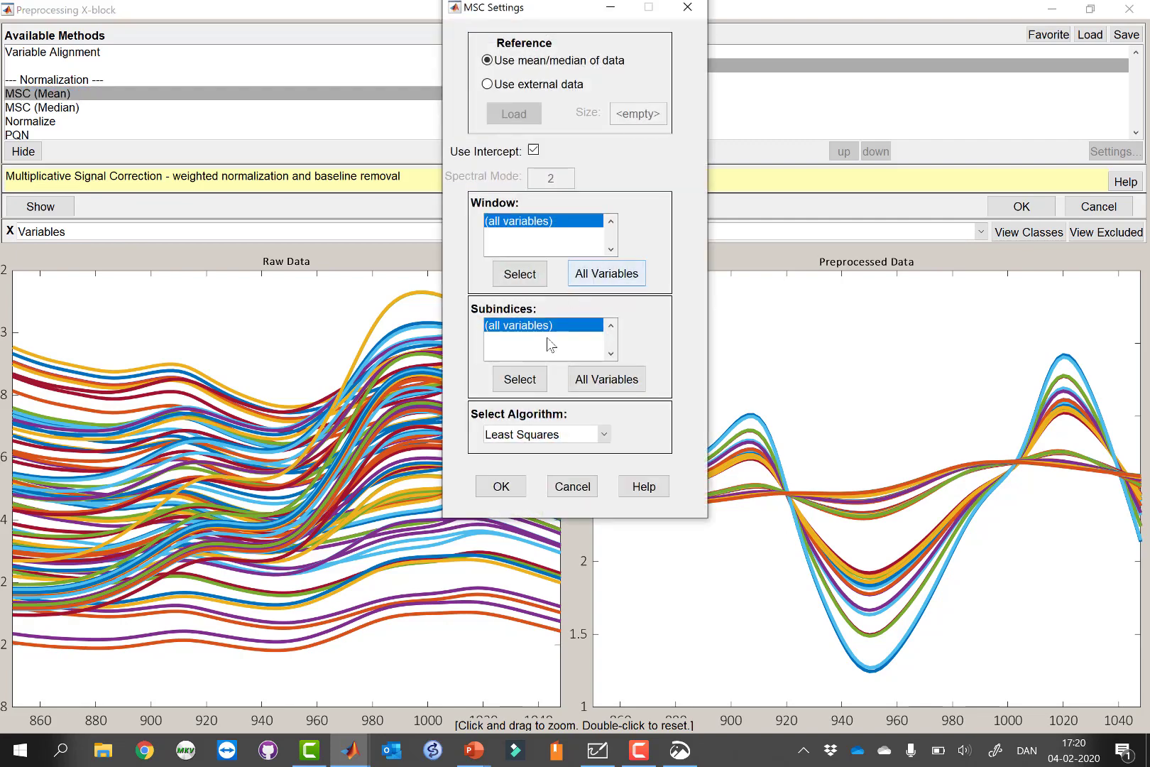
pyautogui.click(504, 487)
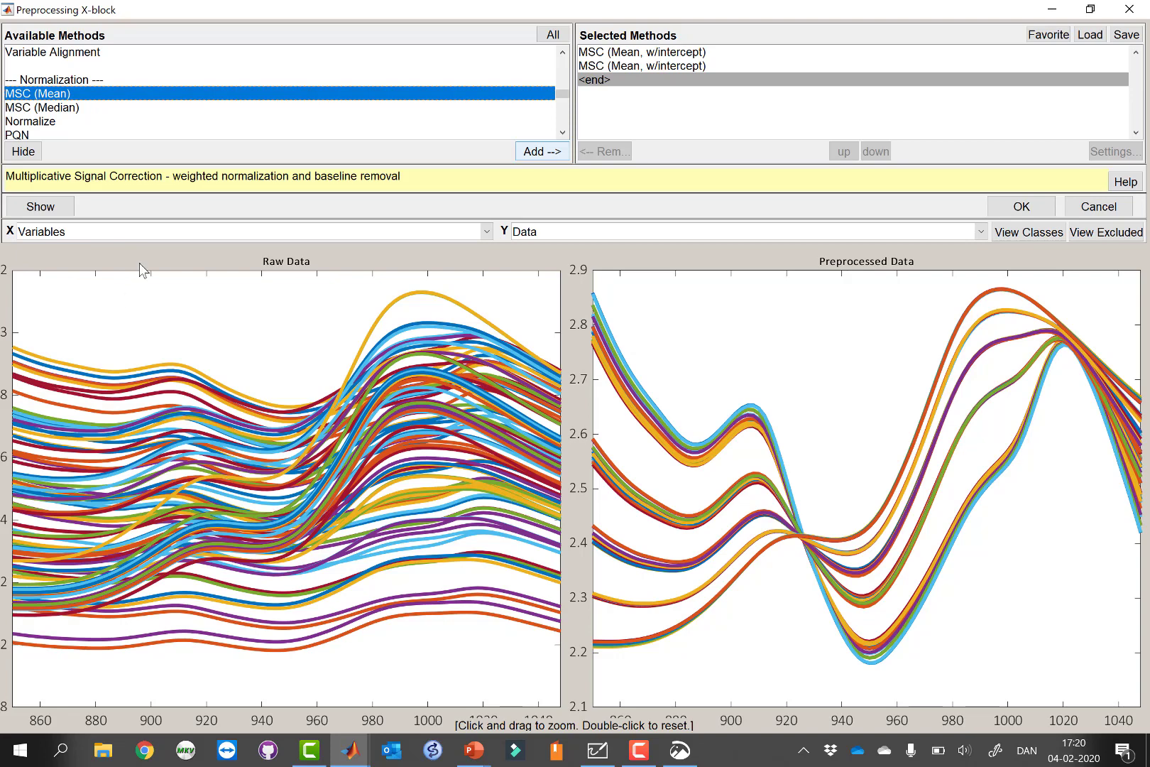
pyautogui.click(538, 152)
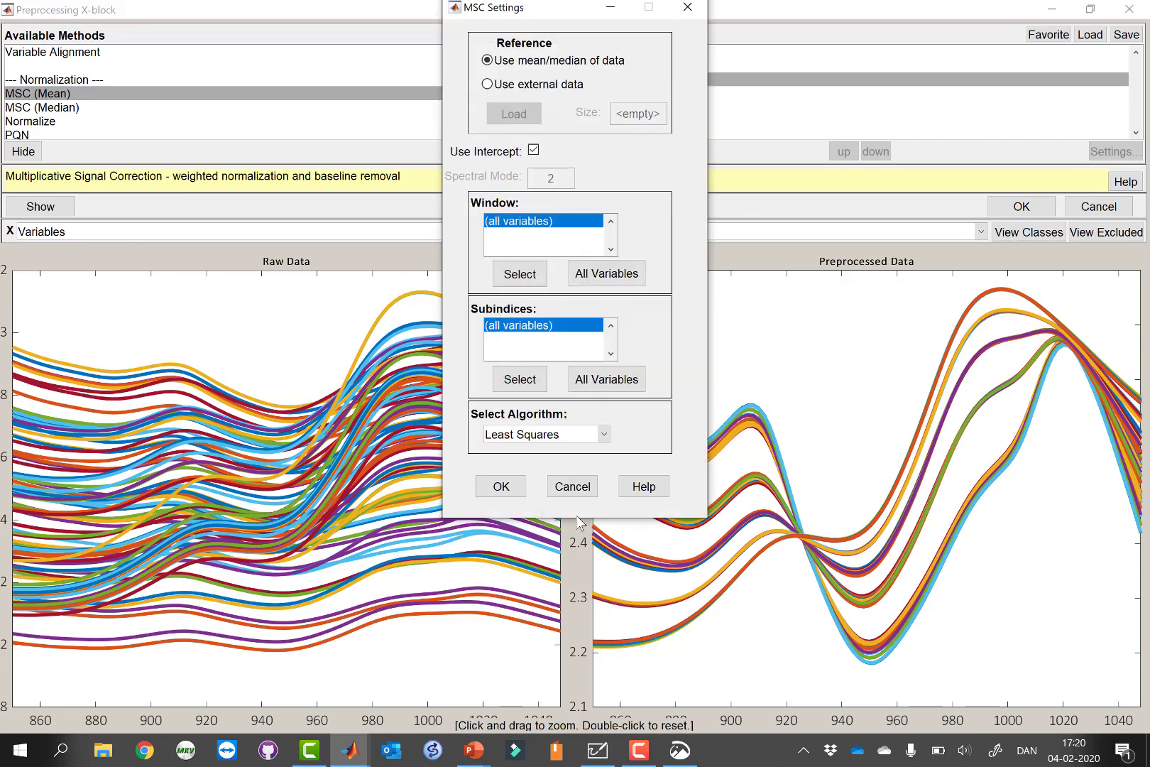
pyautogui.click(501, 486)
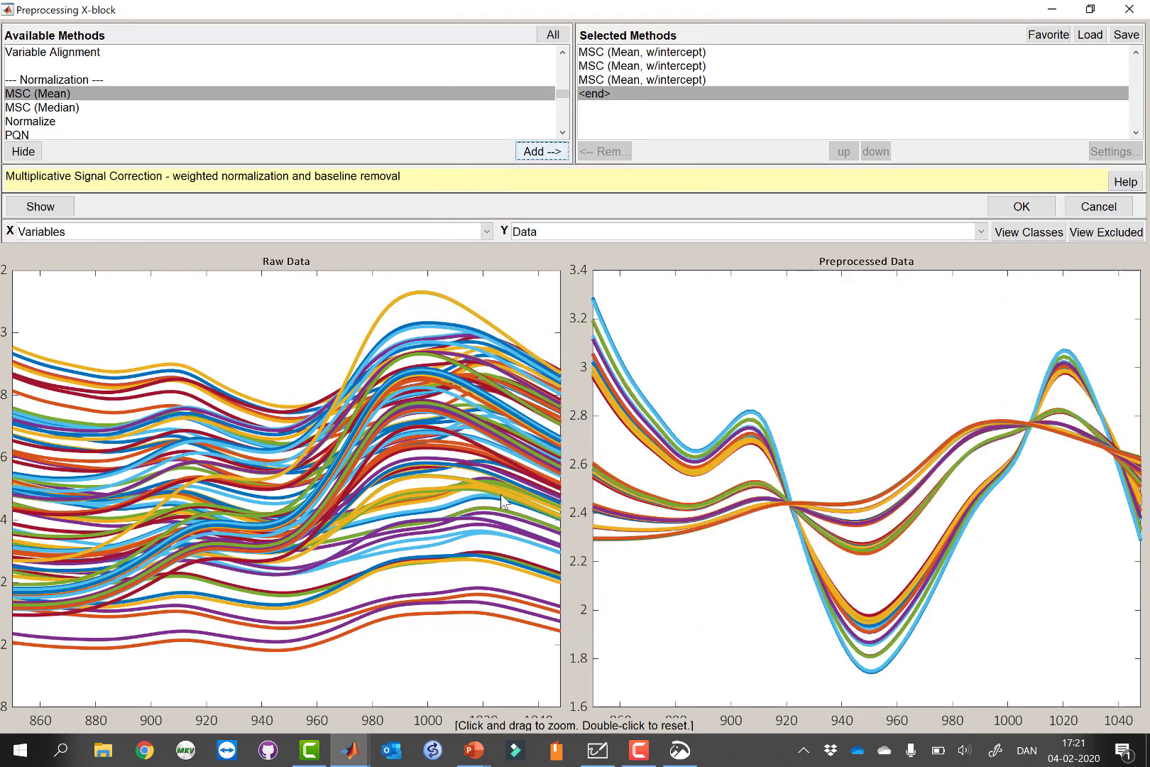
pyautogui.click(632, 80)
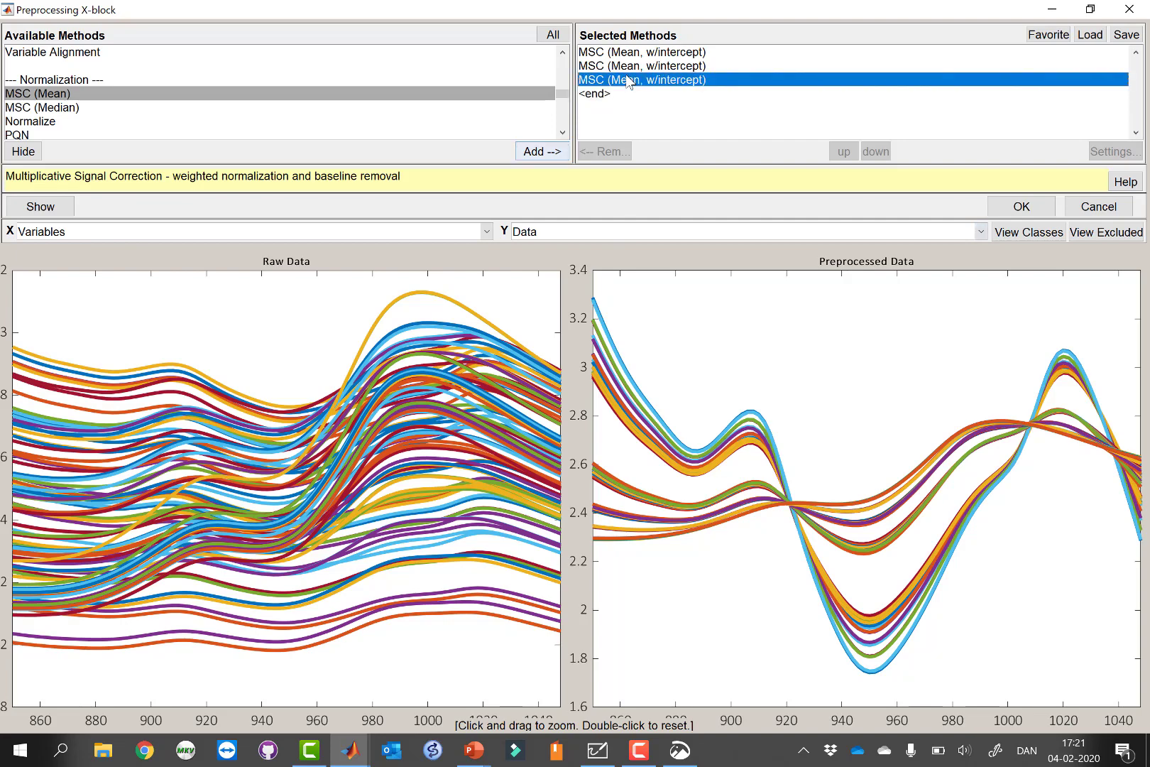
pyautogui.click(605, 151)
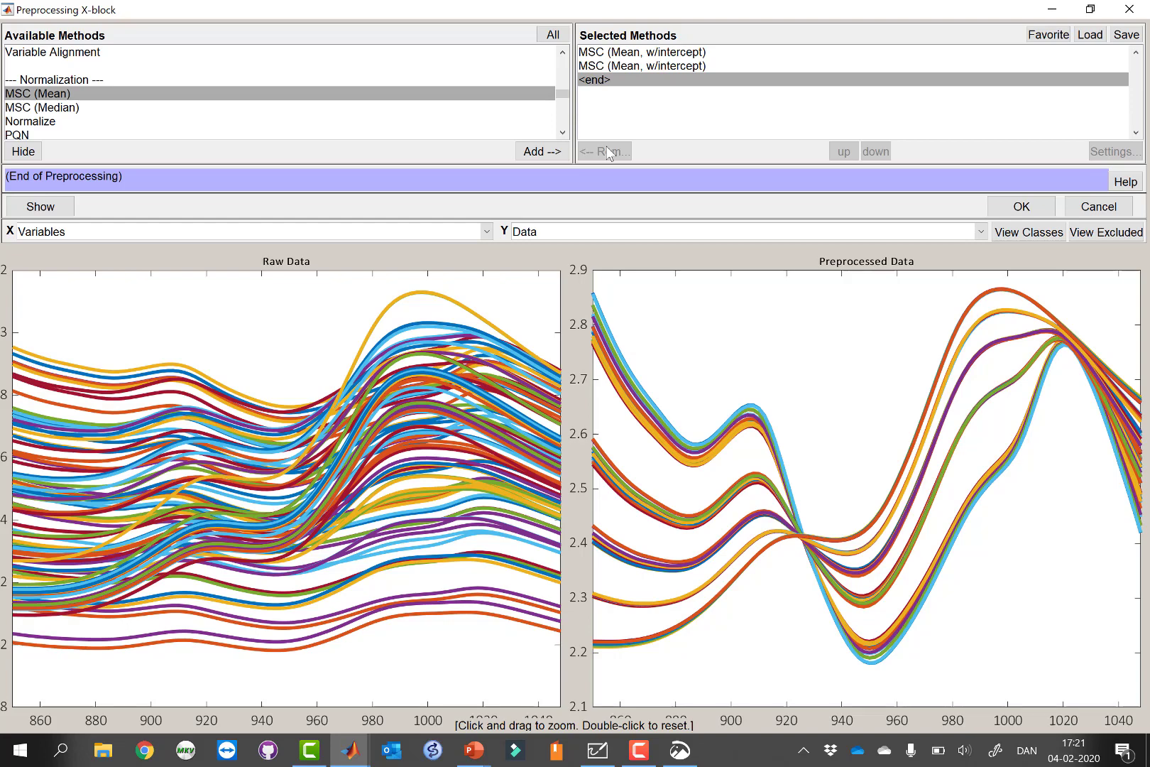
# Remove the second MSC (Mean, w/intercept) step and select MSC (Median) in Available Methods.
pyautogui.click(648, 66)
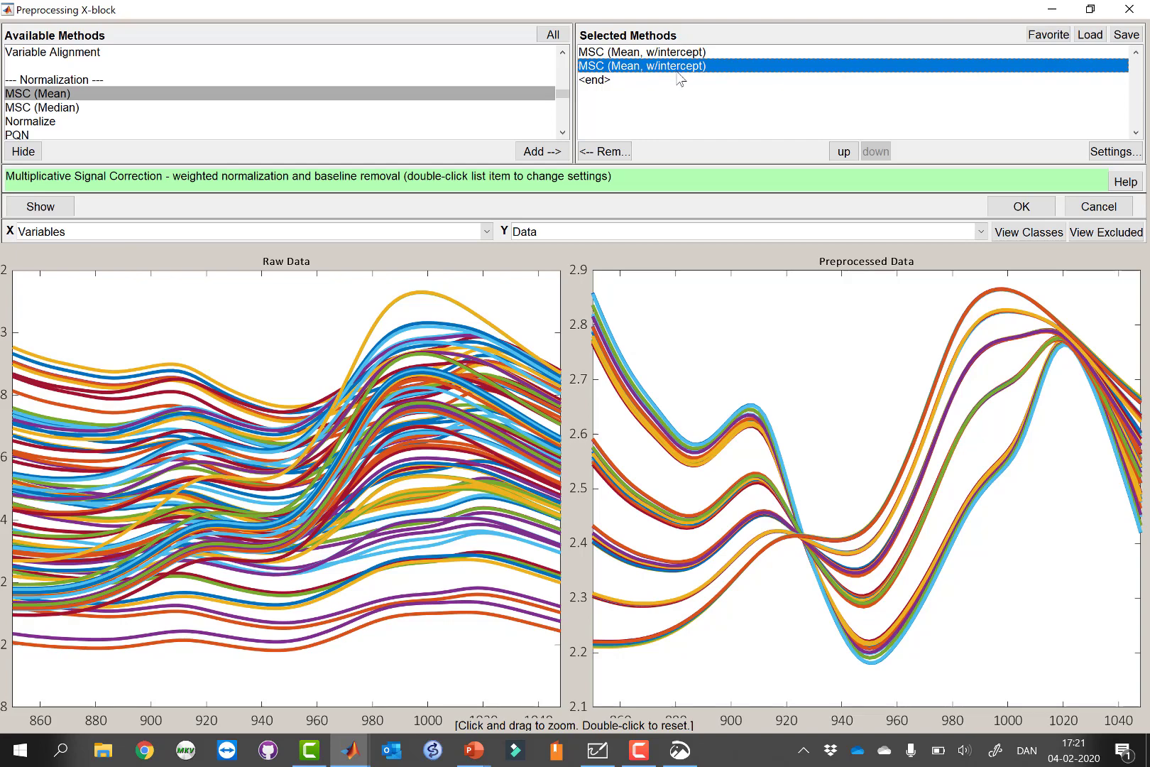
pyautogui.click(616, 151)
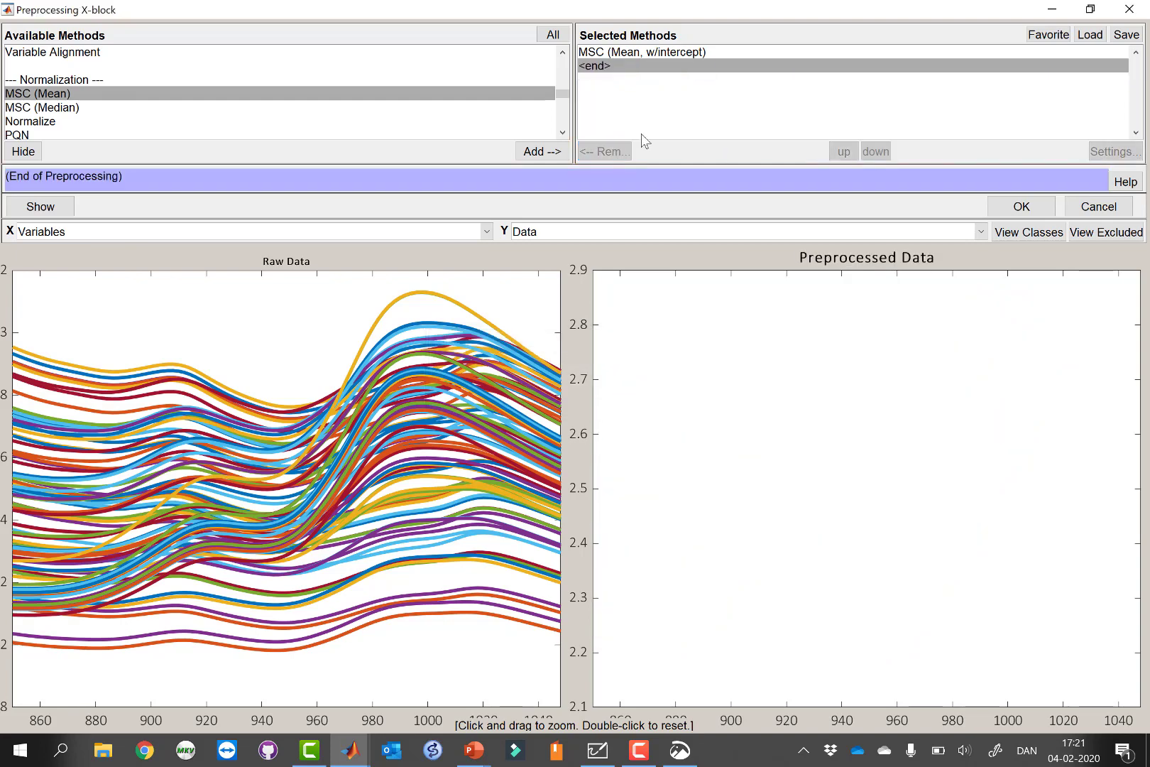
pyautogui.click(61, 108)
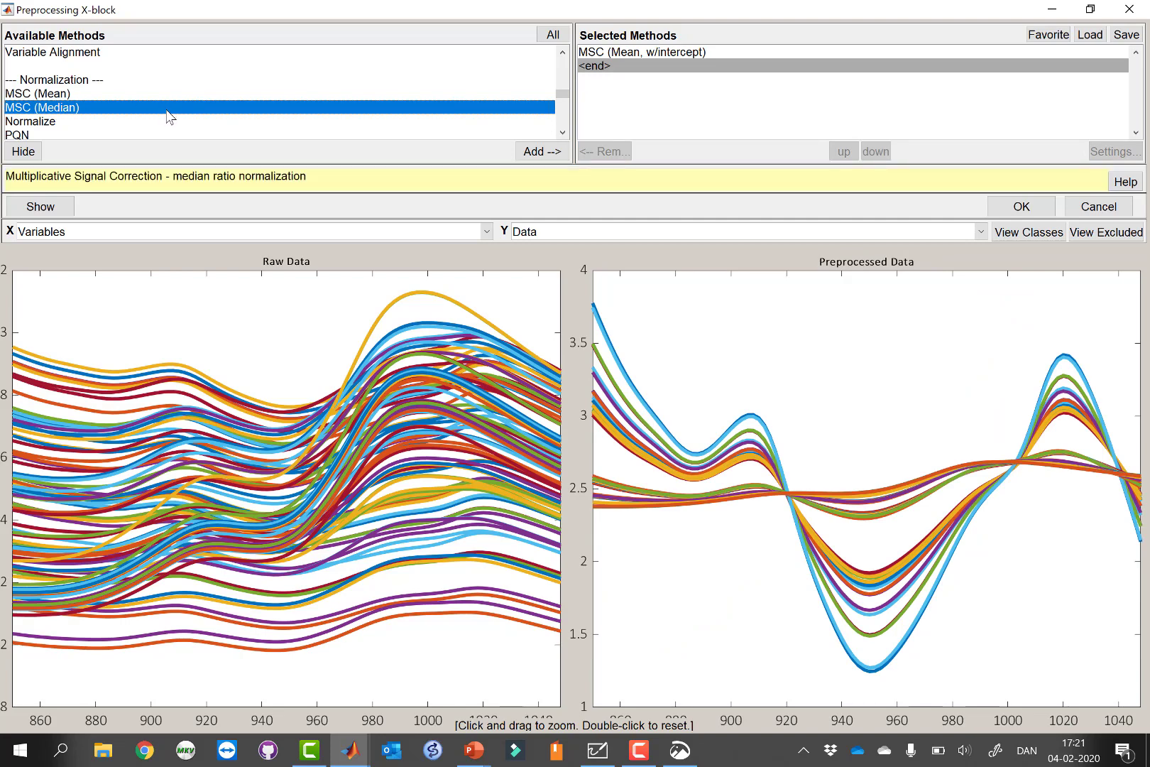
# Draw an orange line across the spectra in Snip & Sketch, undo it, and return to MATLAB.
pyautogui.hotkey('alt', 'Tab')
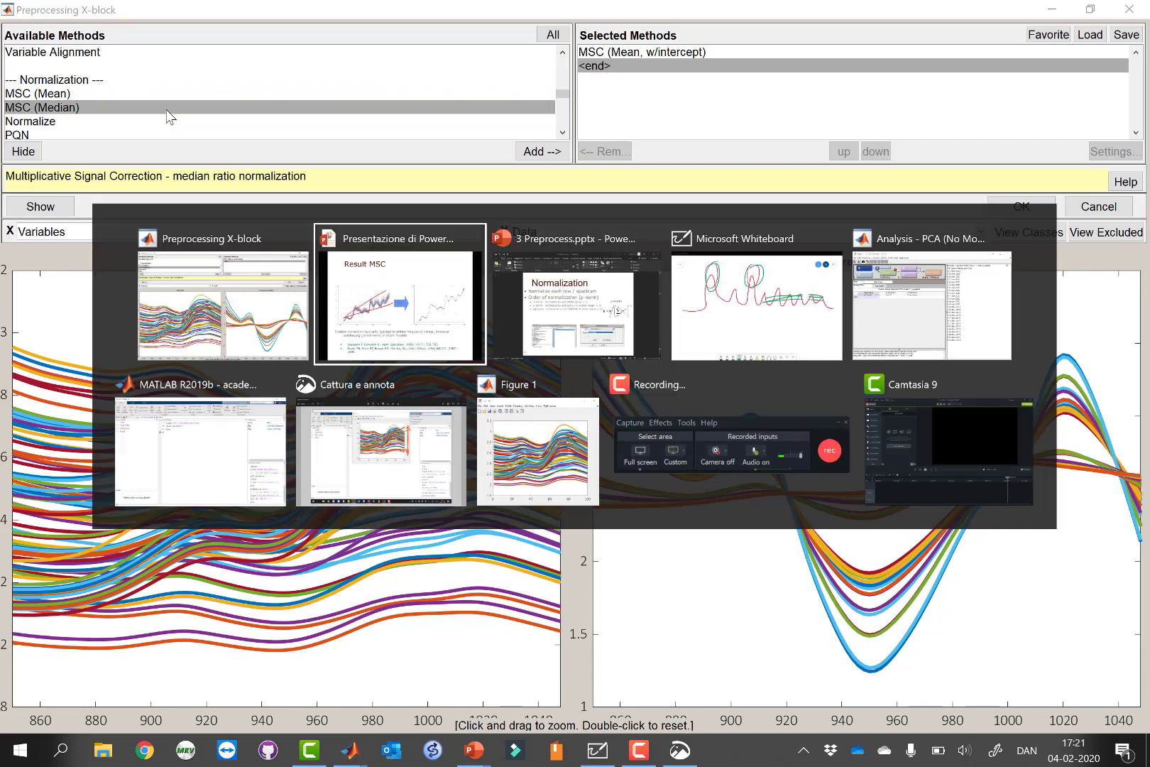
pyautogui.press('Tab')
pyautogui.press('Tab')
pyautogui.press('Tab')
pyautogui.press('Tab')
pyautogui.press('Tab')
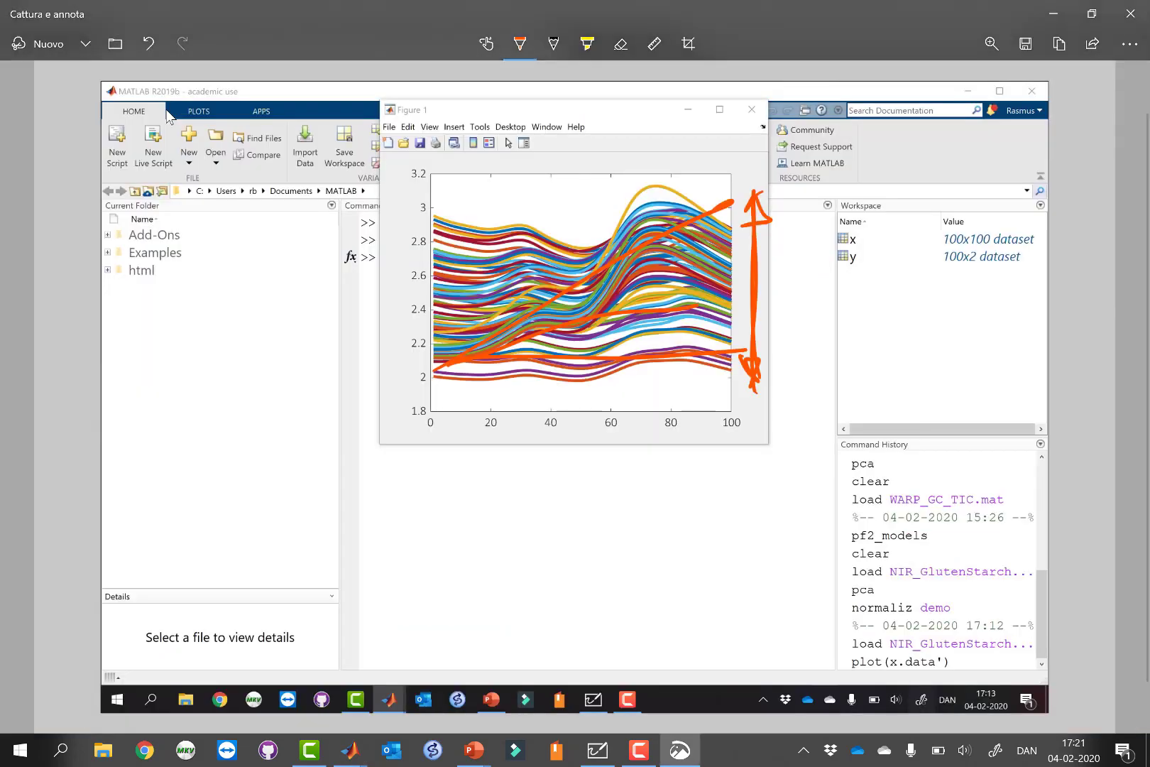
pyautogui.moveTo(422, 208)
pyautogui.mouseDown()
pyautogui.moveTo(467, 148)
pyautogui.moveTo(638, 89)
pyautogui.moveTo(793, 149)
pyautogui.mouseUp()
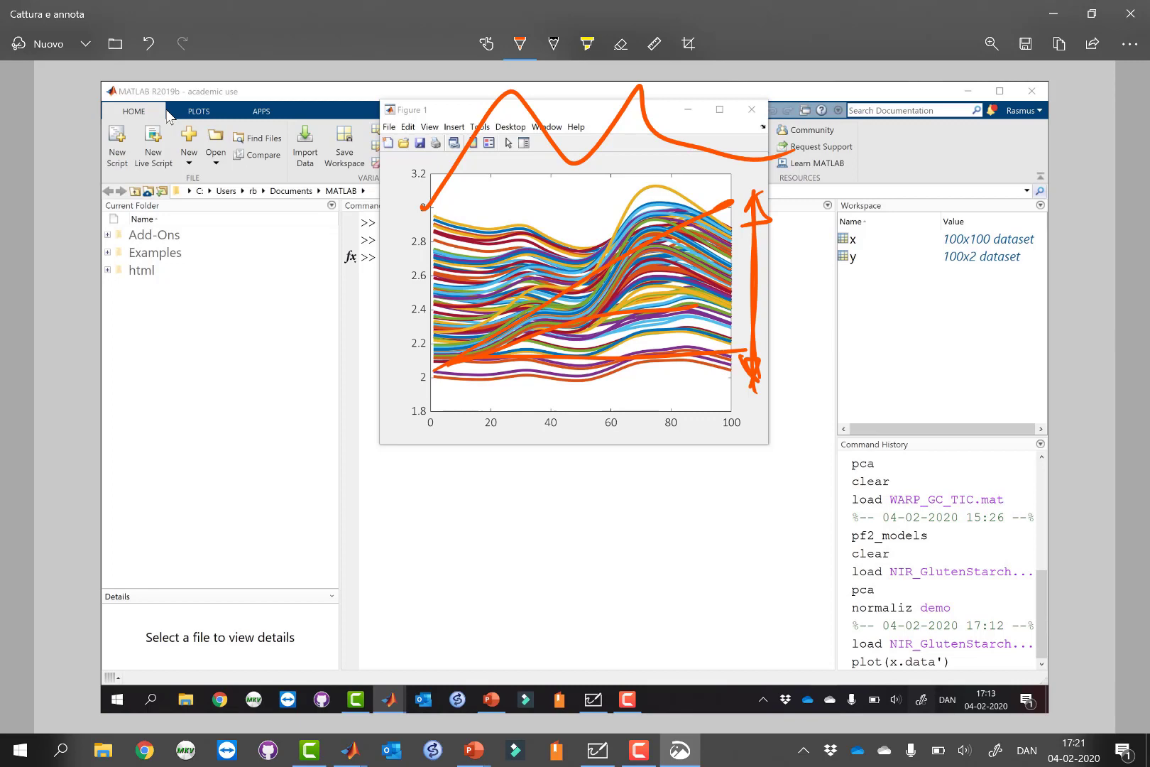
pyautogui.hotkey('ctrl', 'z')
pyautogui.hotkey('ctrl', 'z')
pyautogui.hotkey('ctrl', 'z')
pyautogui.hotkey('ctrl', 'z')
pyautogui.hotkey('ctrl', 'z')
pyautogui.hotkey('ctrl', 'z')
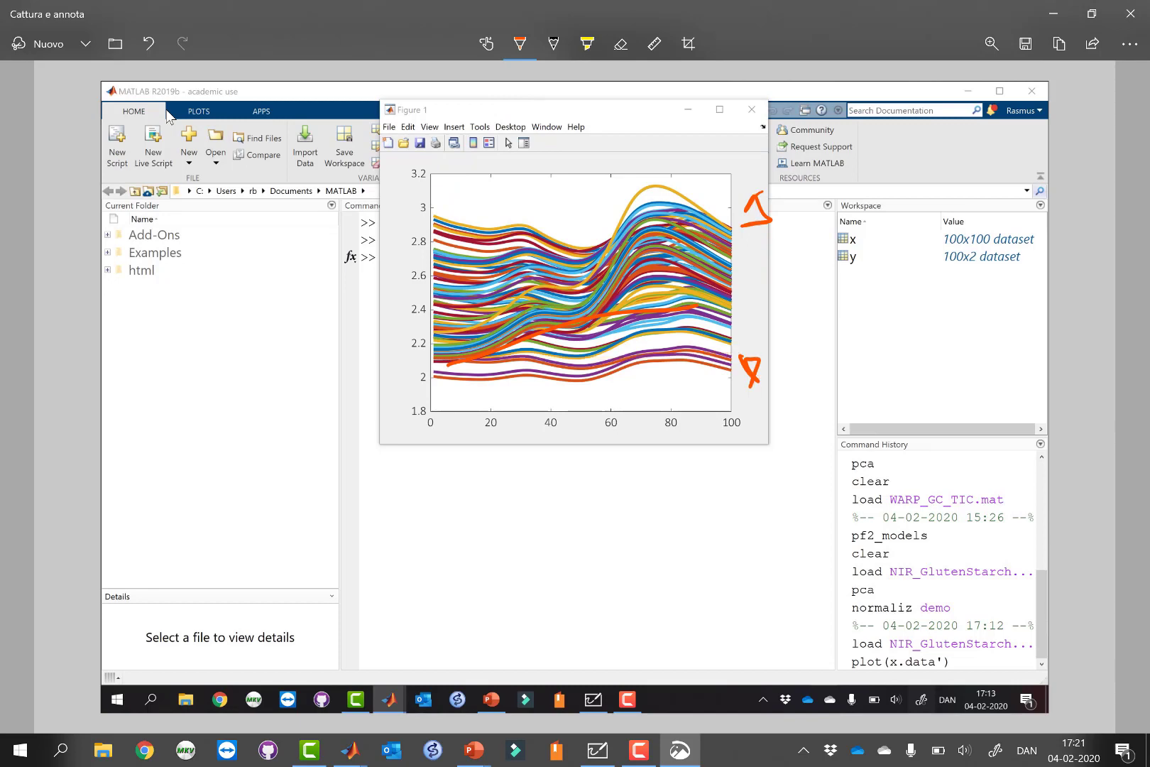
pyautogui.hotkey('alt', 'Tab')
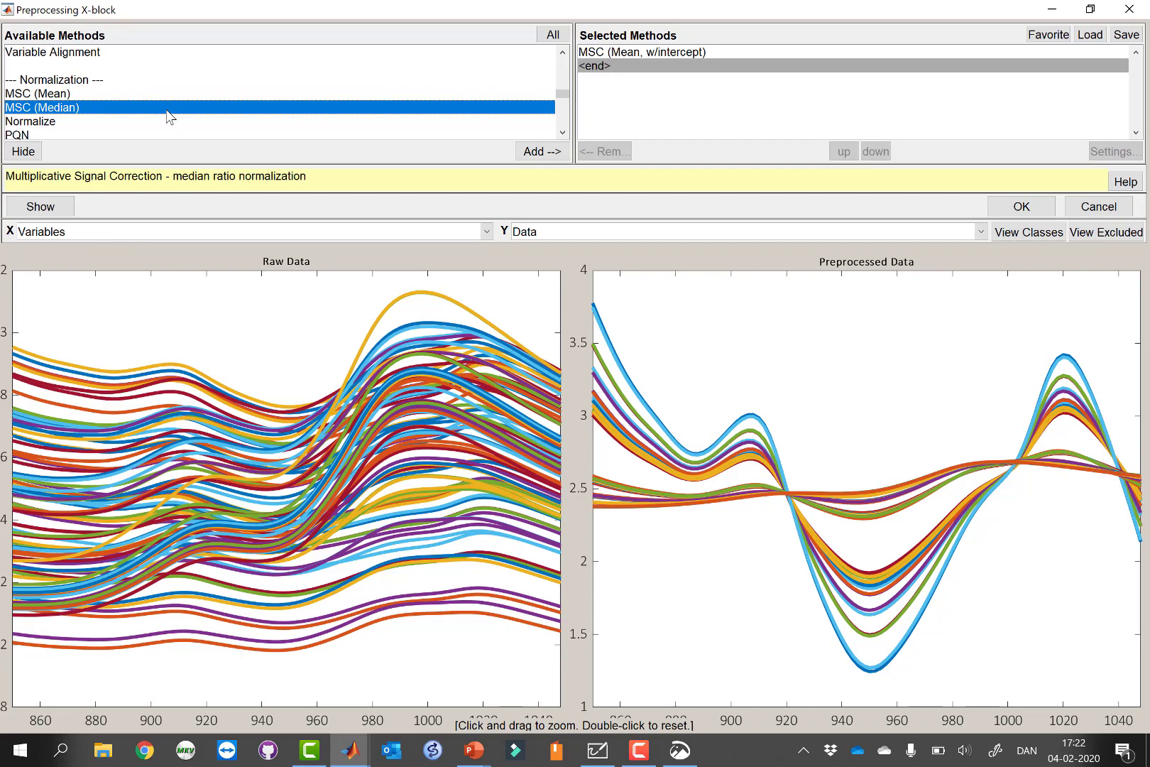
# Add SNV to the chain and remove MSC (Mean, w/intercept), leaving SNV alone.
pyautogui.click(562, 132)
pyautogui.click(562, 132)
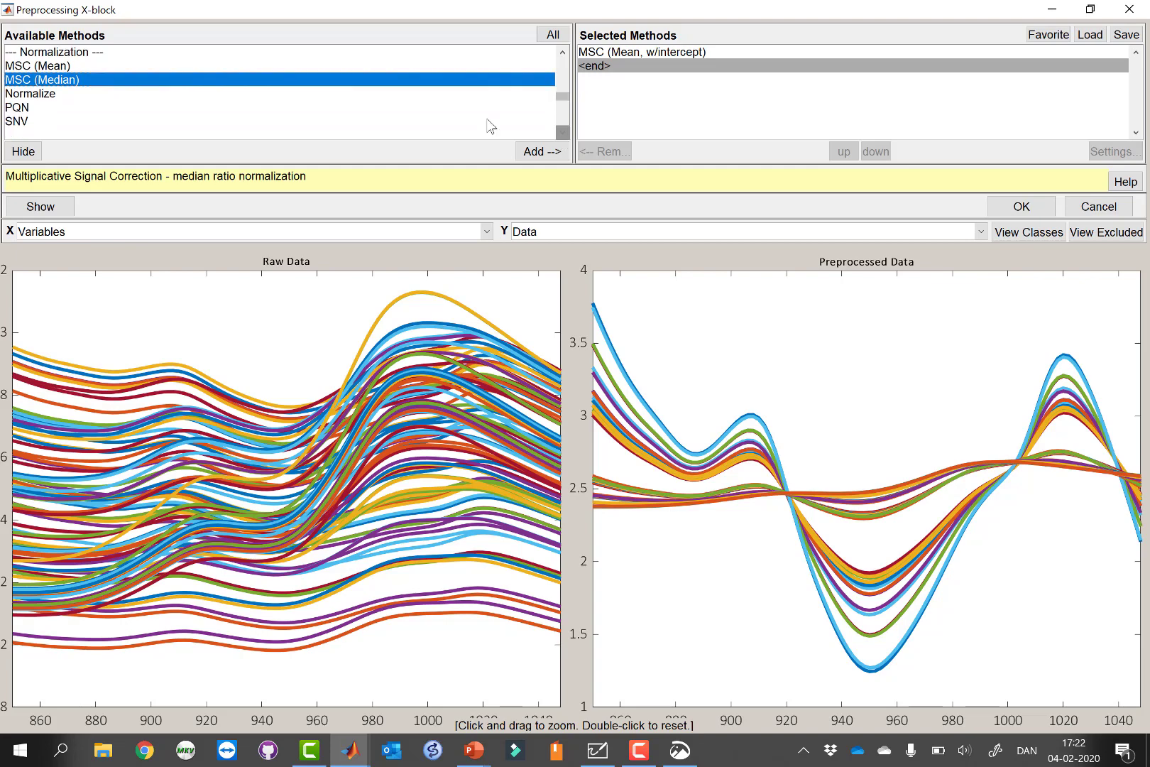
pyautogui.click(30, 123)
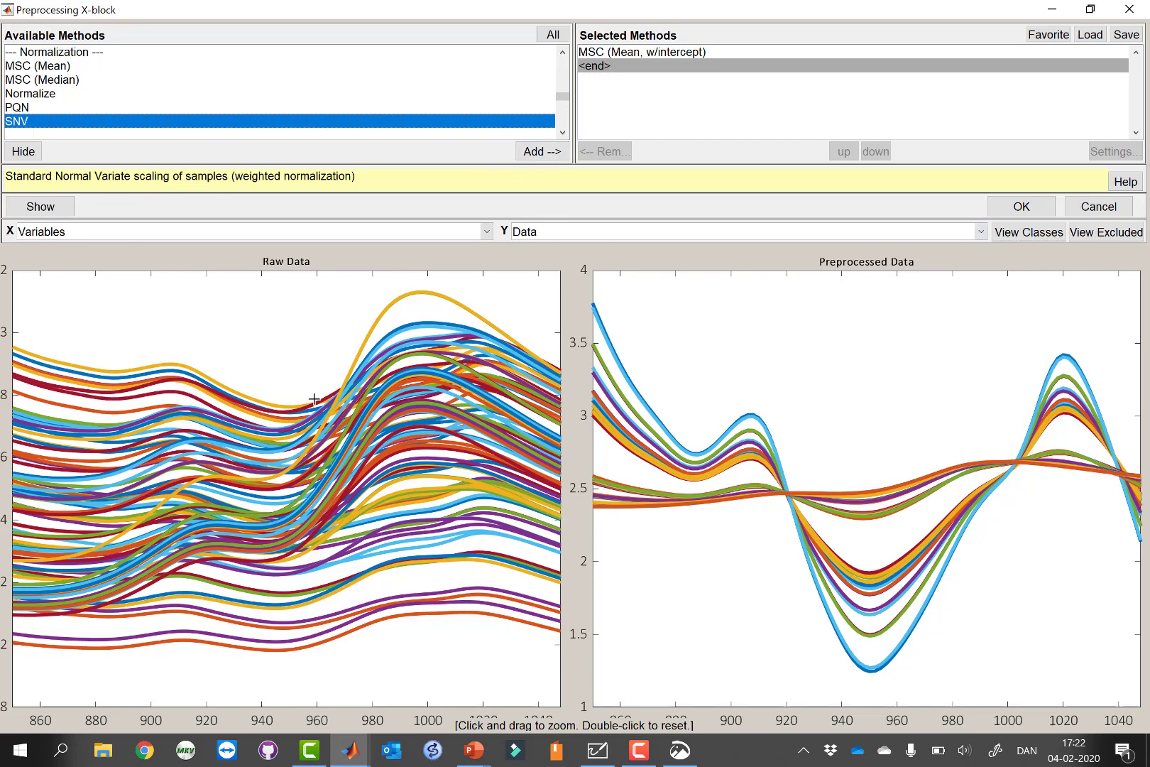
pyautogui.click(545, 151)
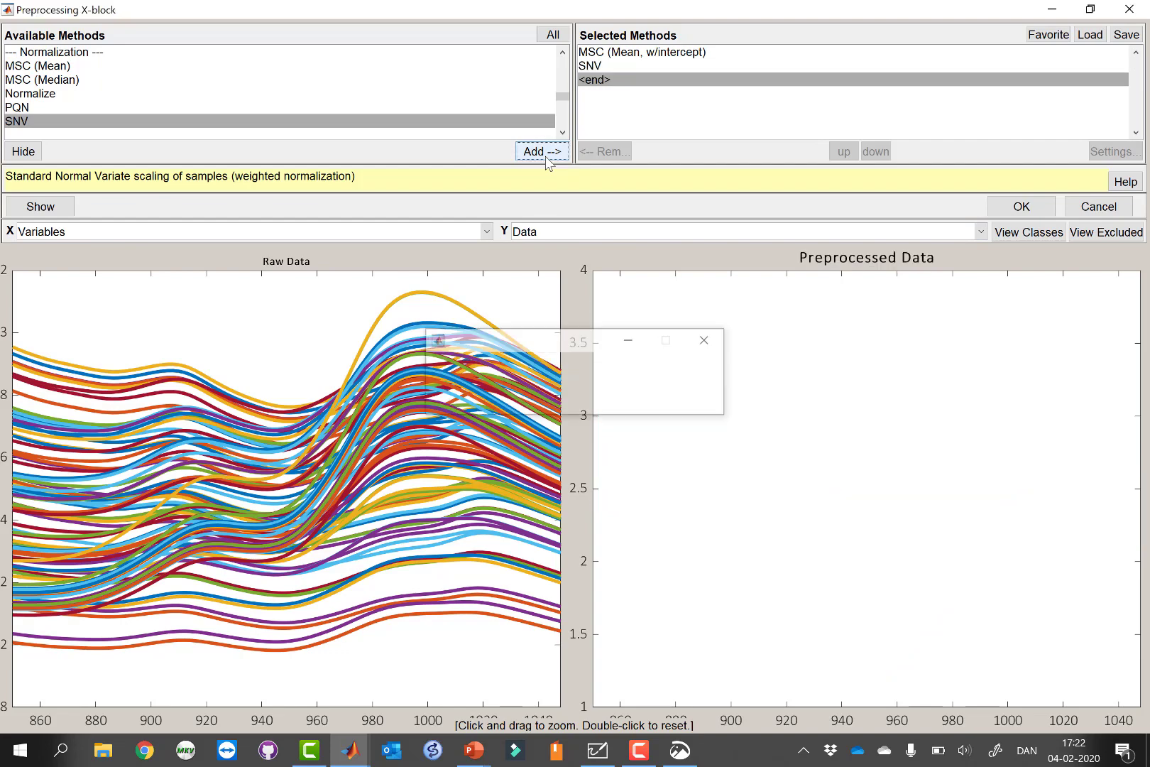
pyautogui.click(631, 54)
pyautogui.click(608, 152)
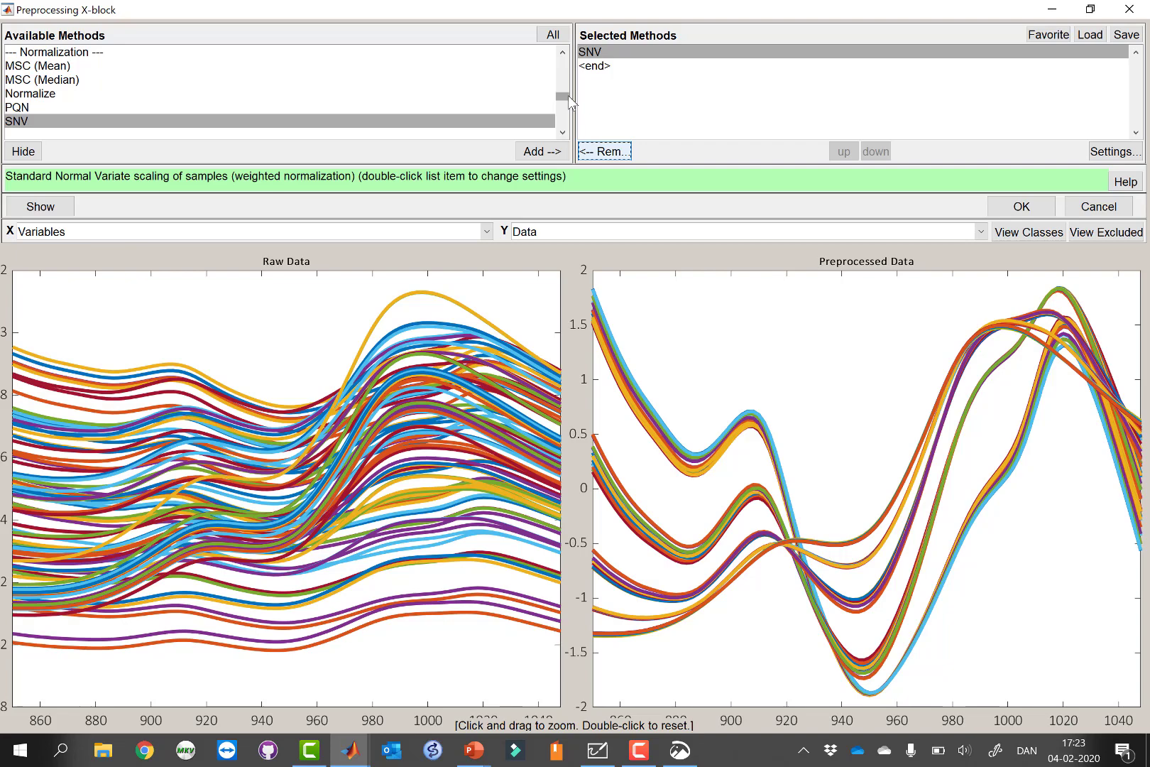
# Replace SNV with an MSC (Mean, w/intercept) step using default settings.
pyautogui.click(603, 63)
pyautogui.click(591, 52)
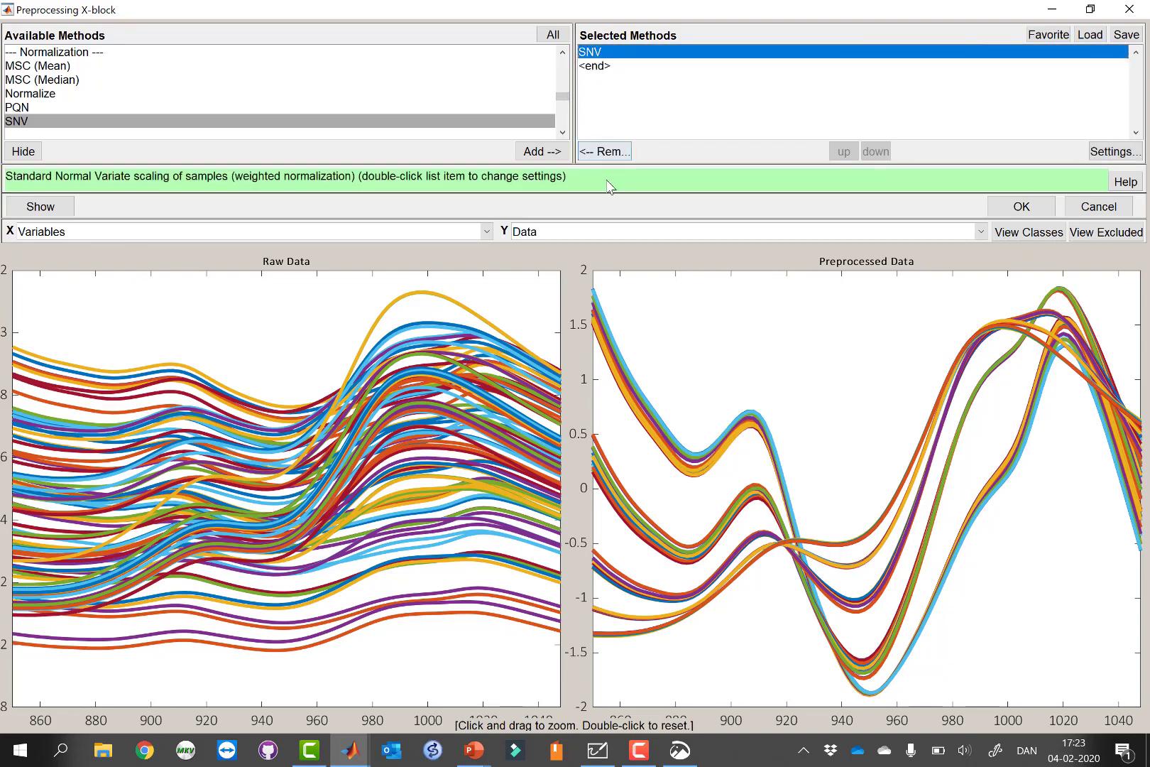
pyautogui.click(603, 153)
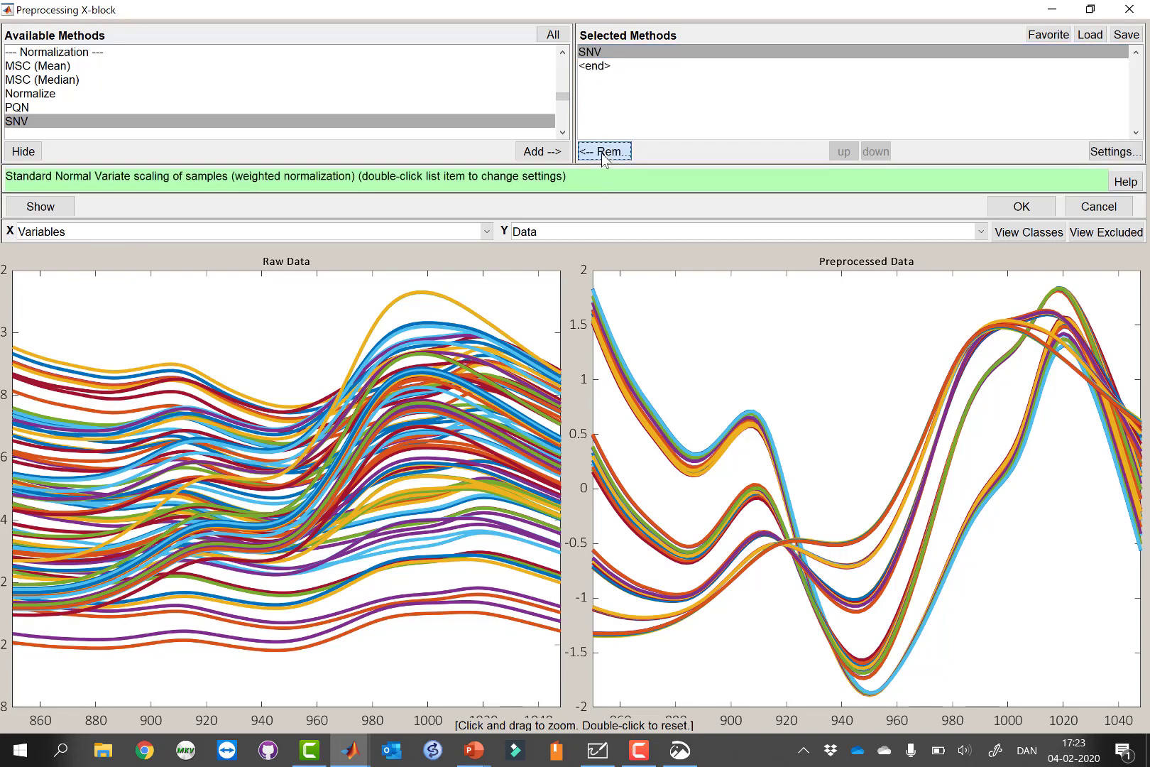
pyautogui.doubleClick(61, 68)
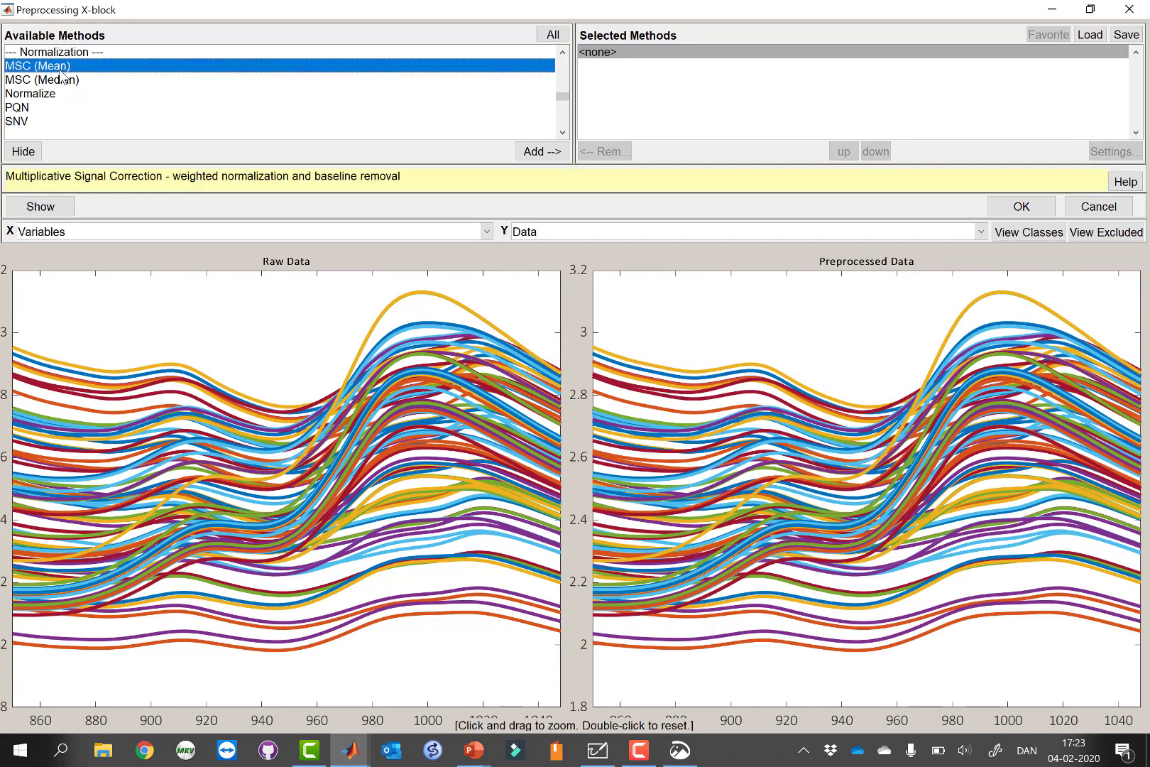
pyautogui.click(501, 487)
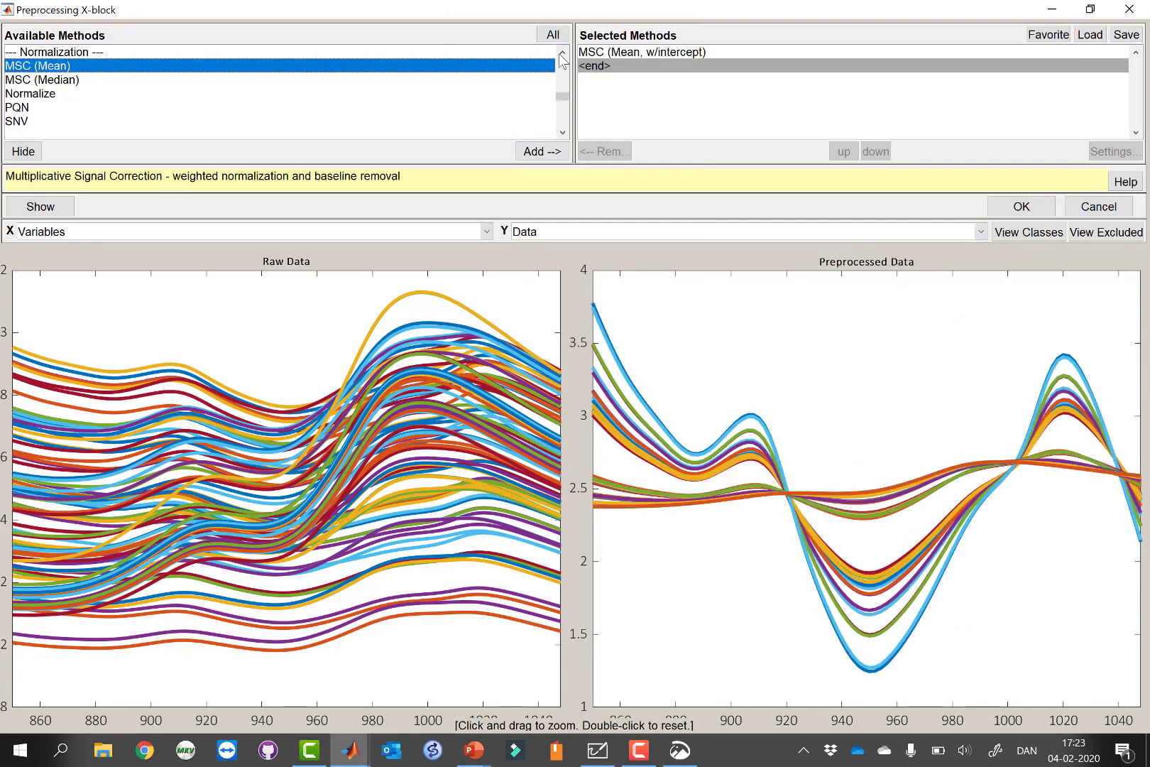
# Append a SavGol 1st Derivative with width 15 and polynomial order 2 after MSC.
pyautogui.scroll(6, 561, 56)
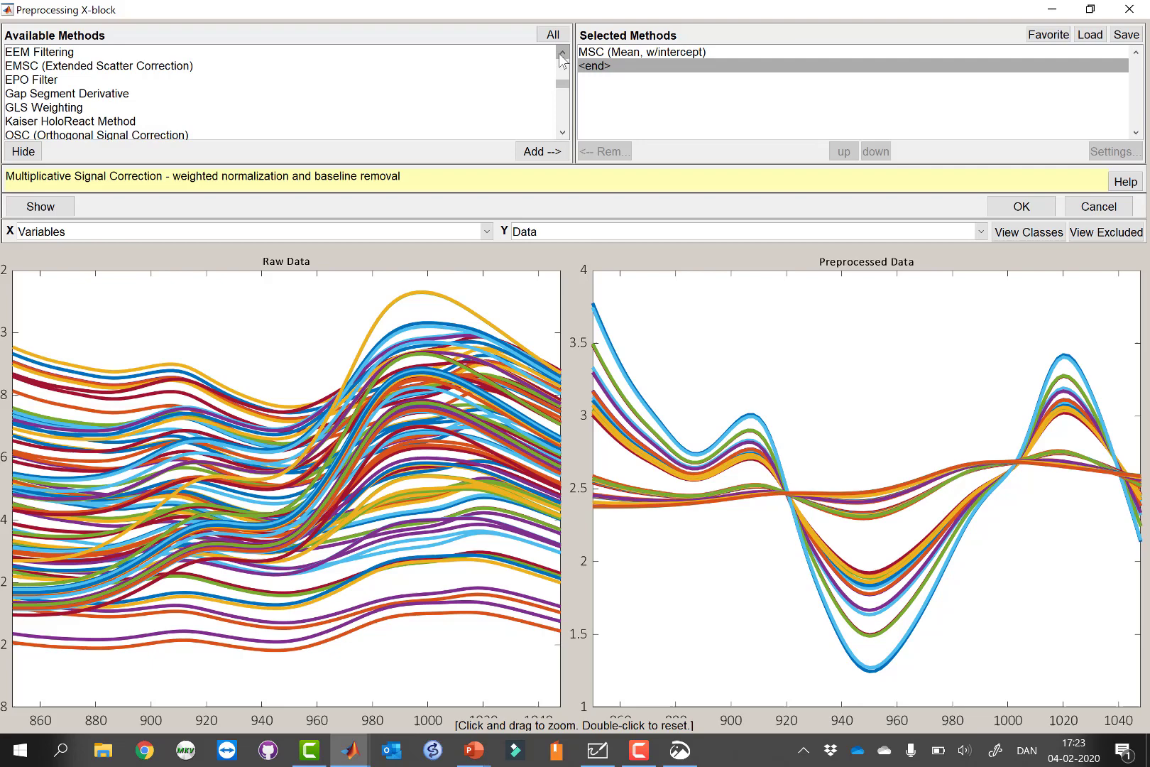
pyautogui.scroll(6, 561, 58)
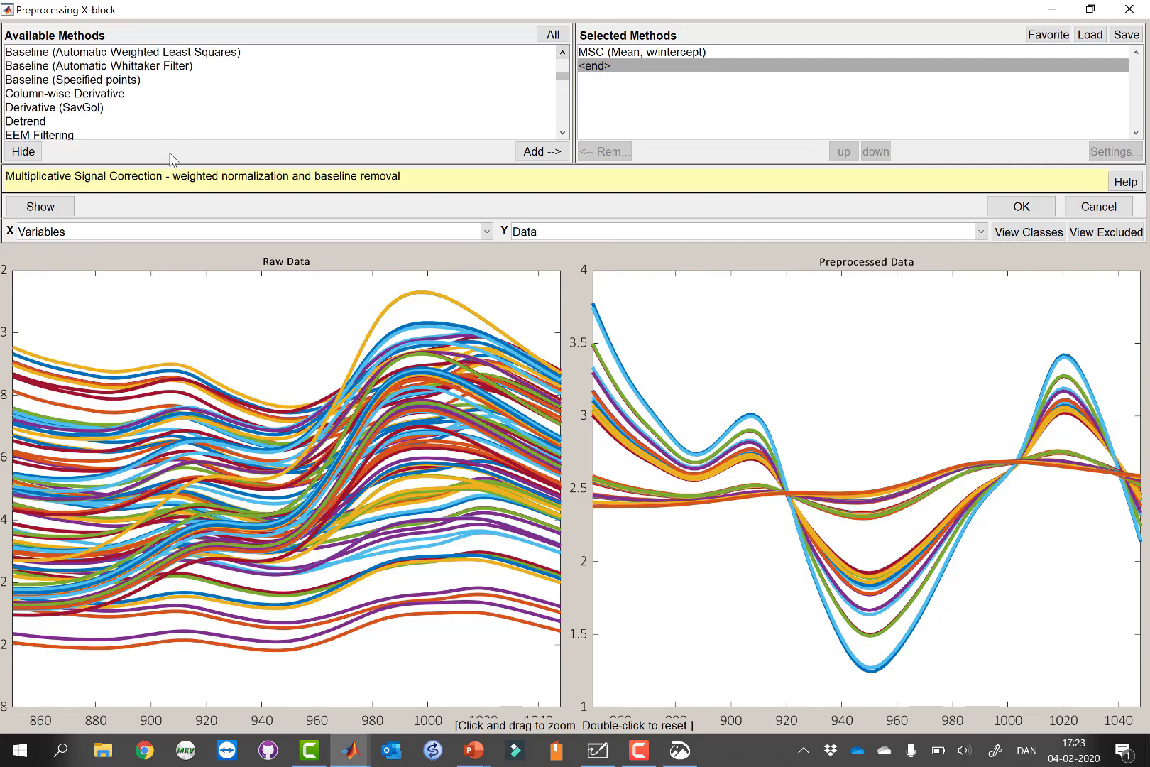
pyautogui.doubleClick(110, 108)
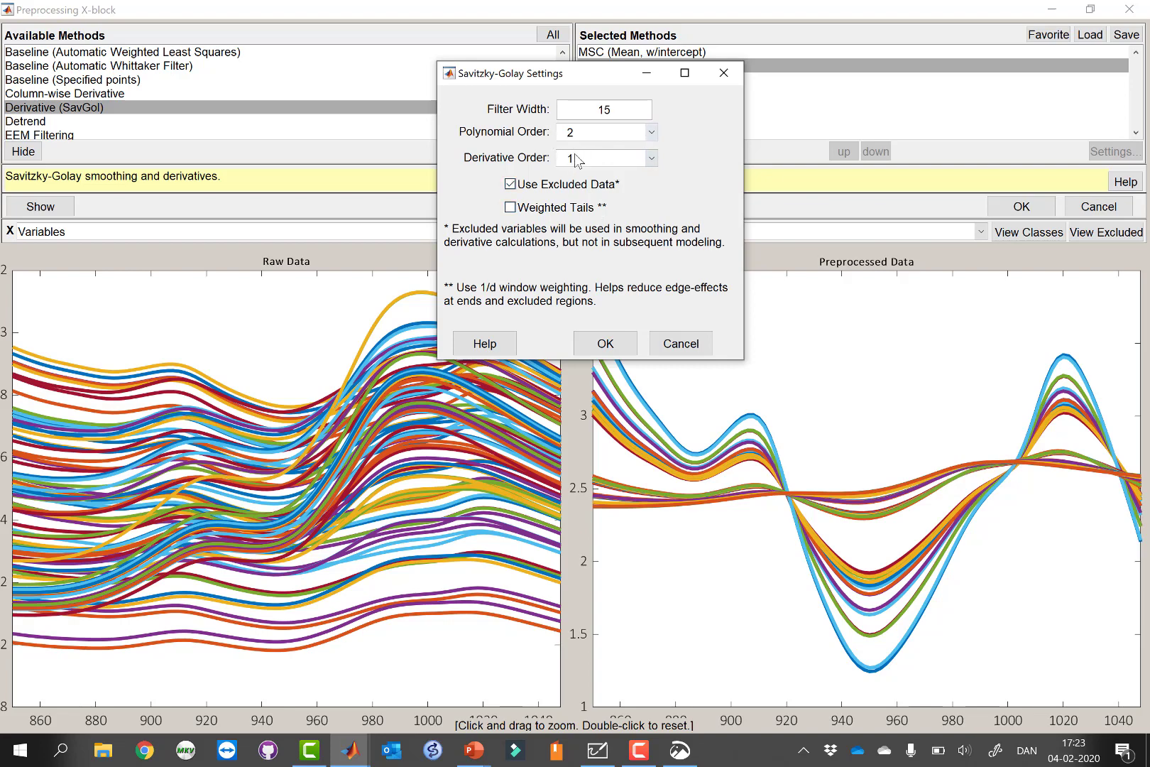
pyautogui.click(603, 344)
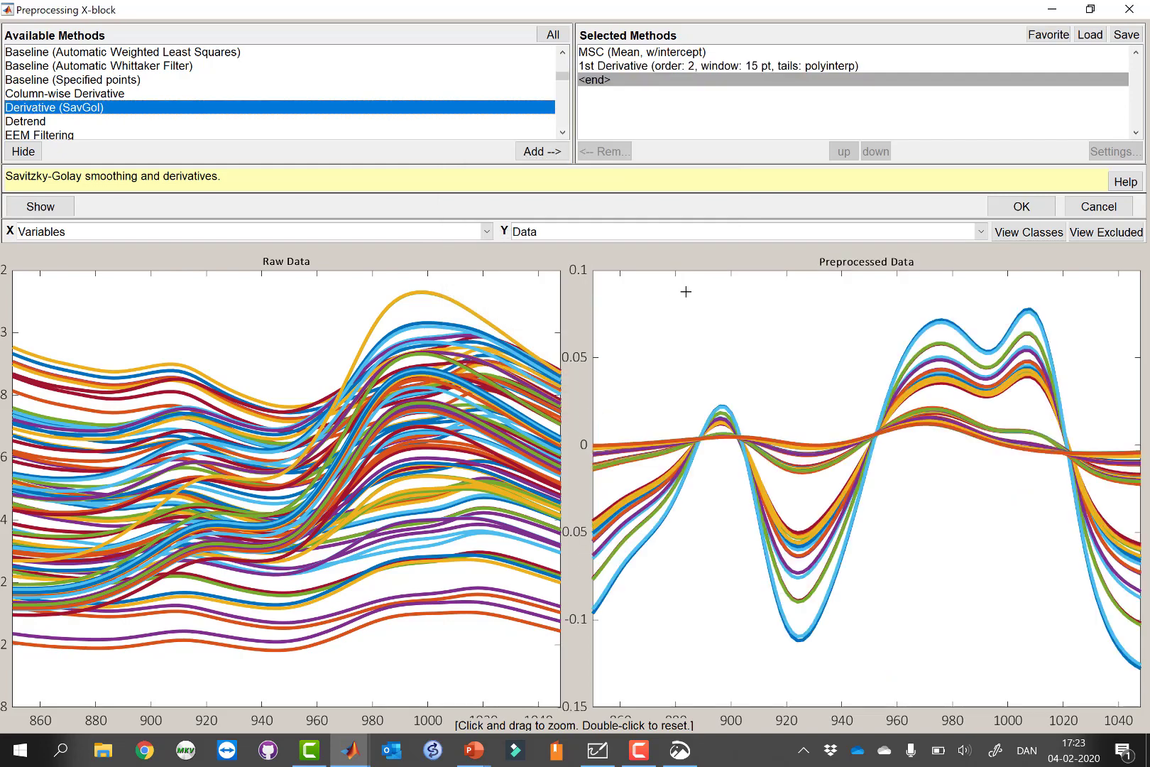
# Append Normalize with Type 1-Norm (Area = 1) after the 1st Derivative step.
pyautogui.scroll(-6, 568, 121)
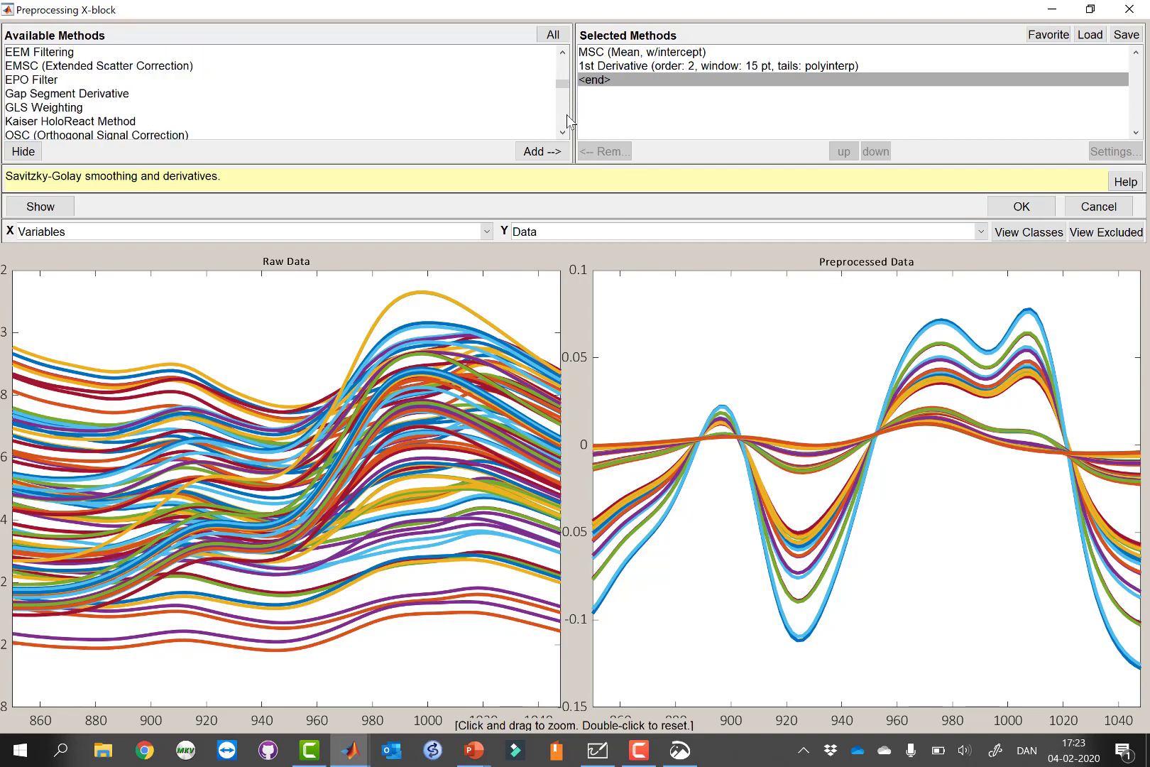
pyautogui.scroll(-6, 568, 124)
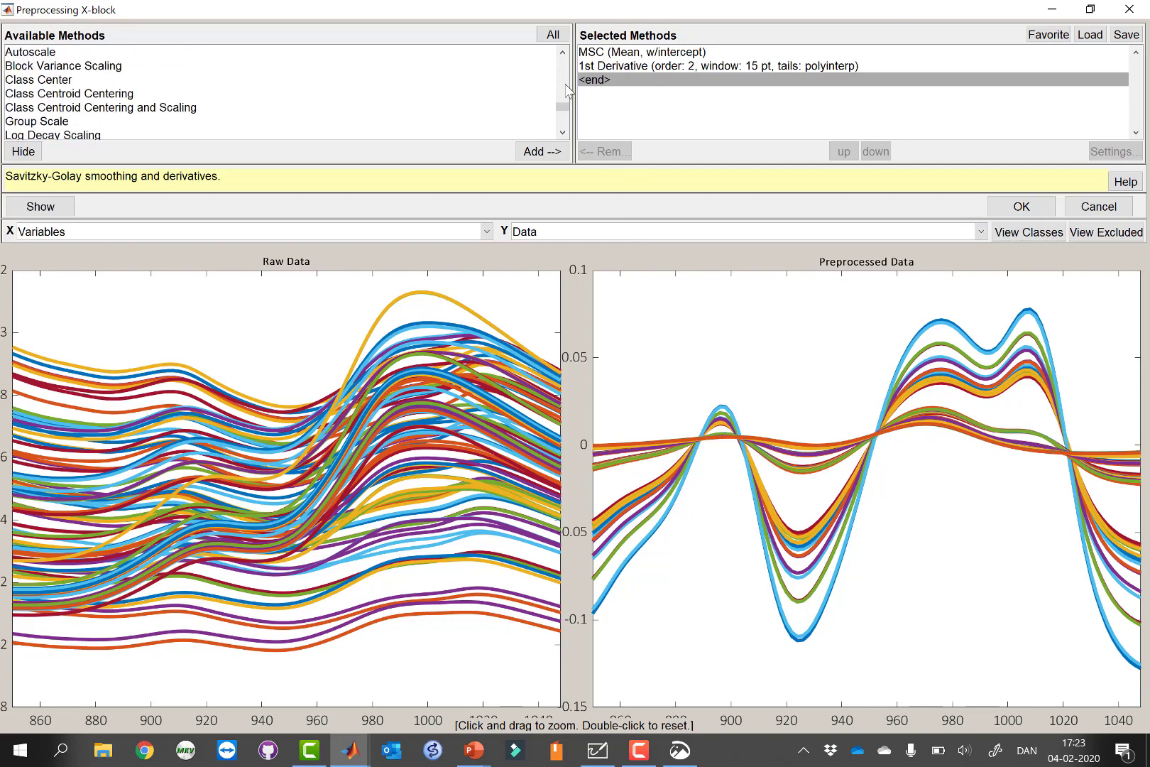
pyautogui.scroll(5, 568, 88)
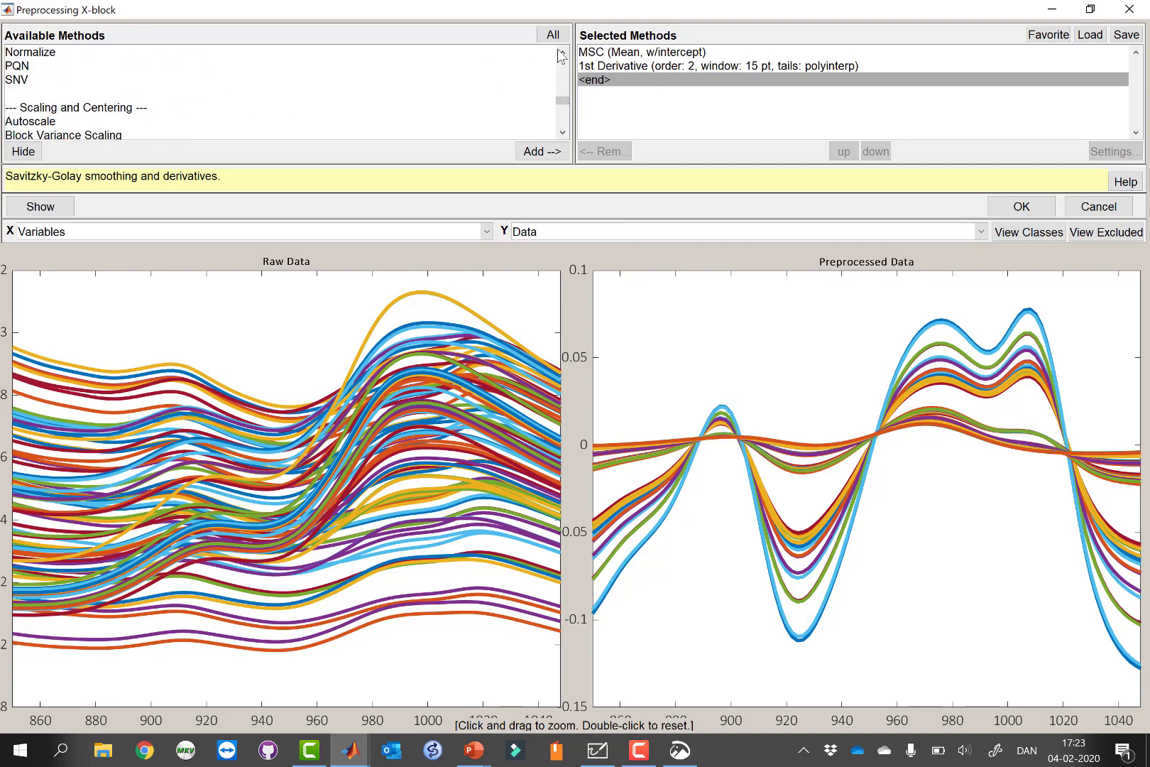
pyautogui.scroll(3, 562, 56)
pyautogui.doubleClick(100, 97)
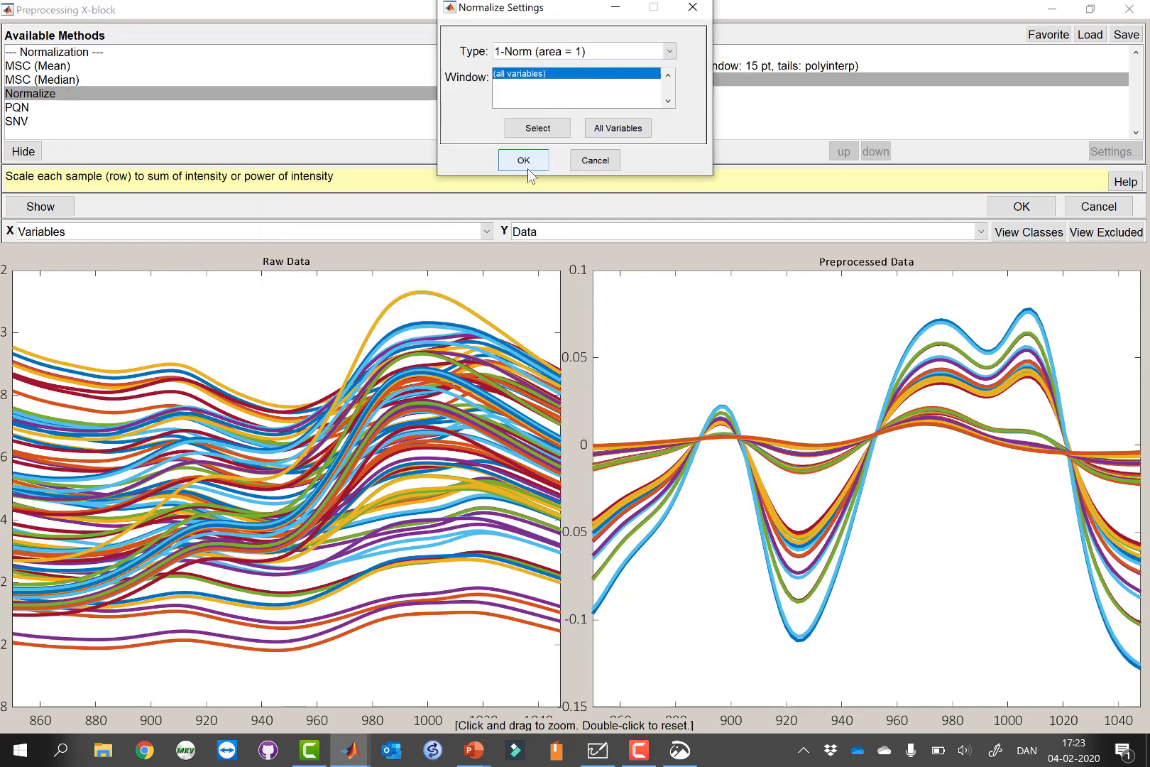
pyautogui.click(528, 163)
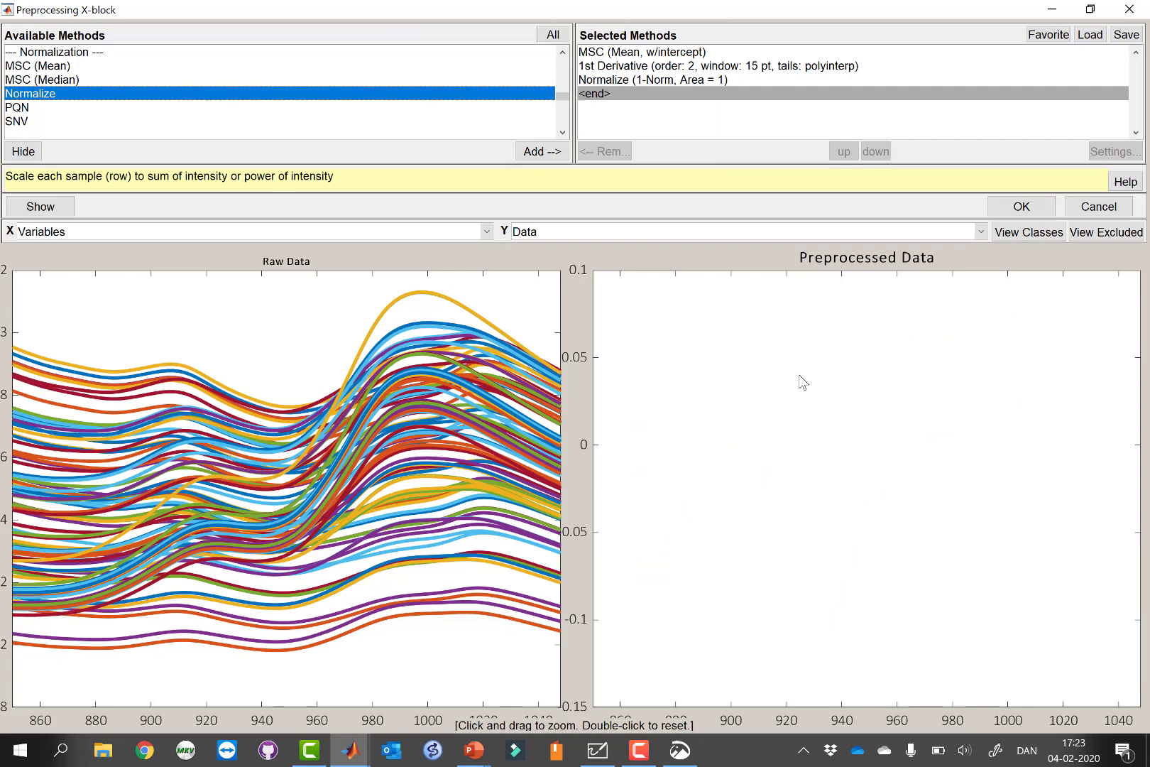